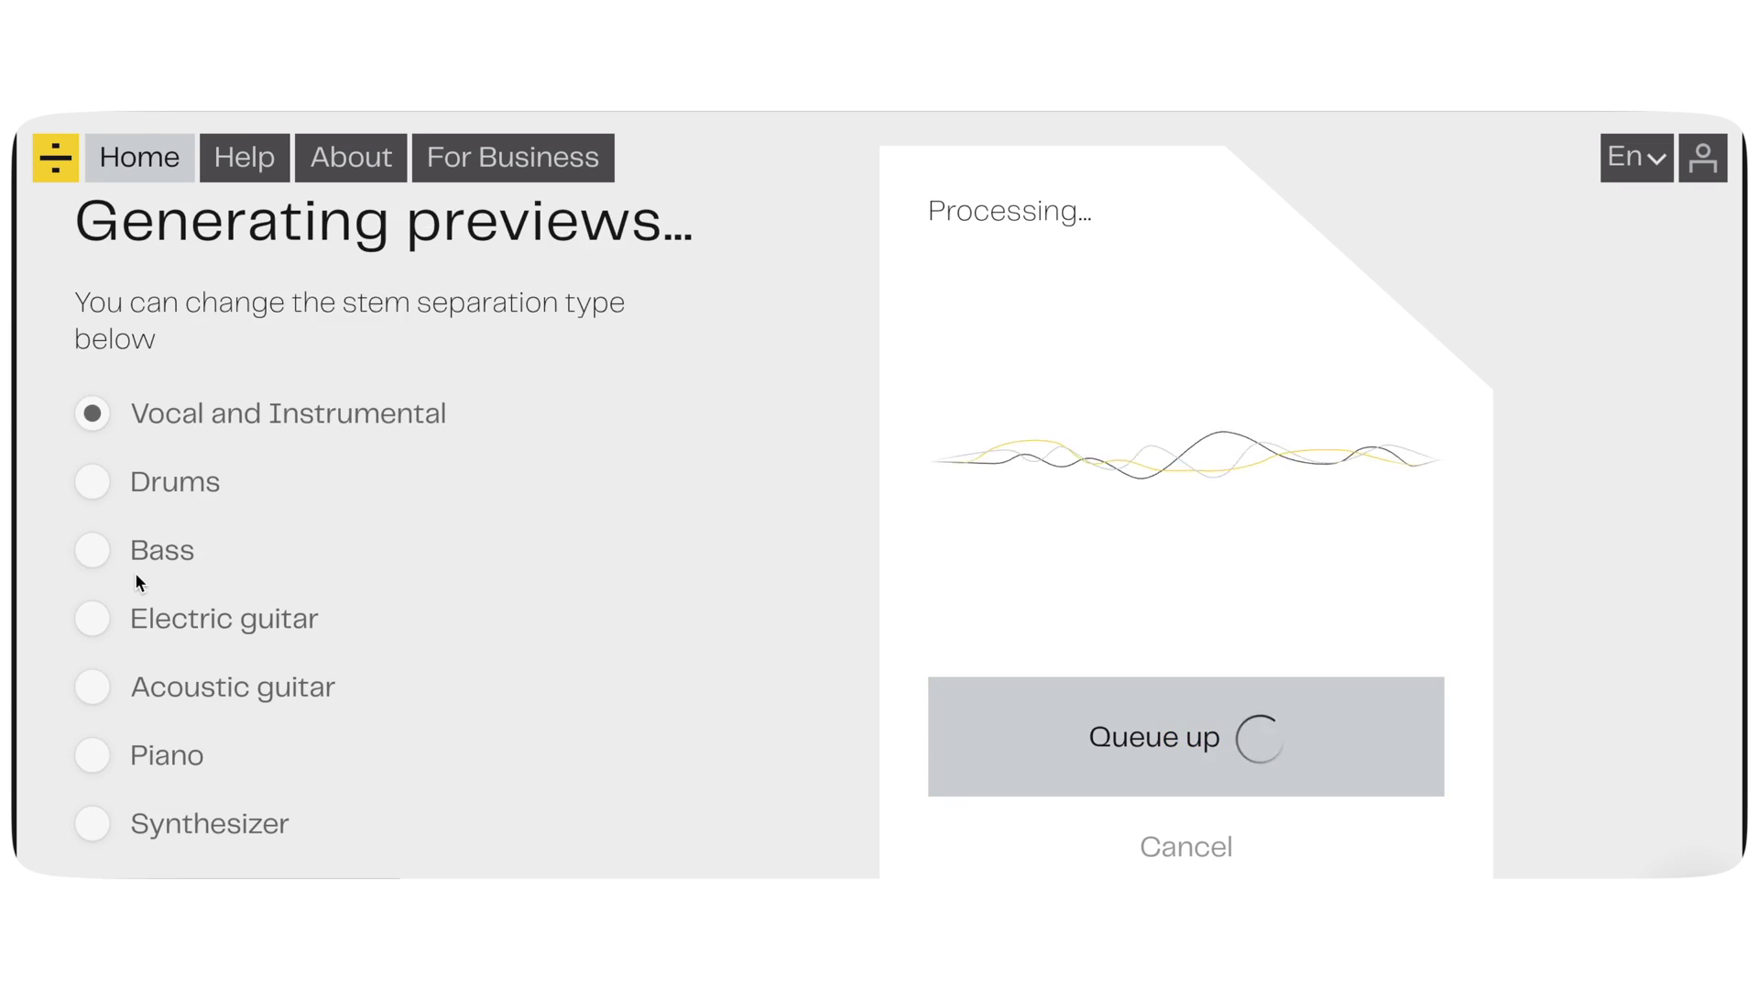
Step: Check the remaining minutes in the account menu and download Left in the Rain as a full-mix WAV
scroll(135, 572, "down", 3)
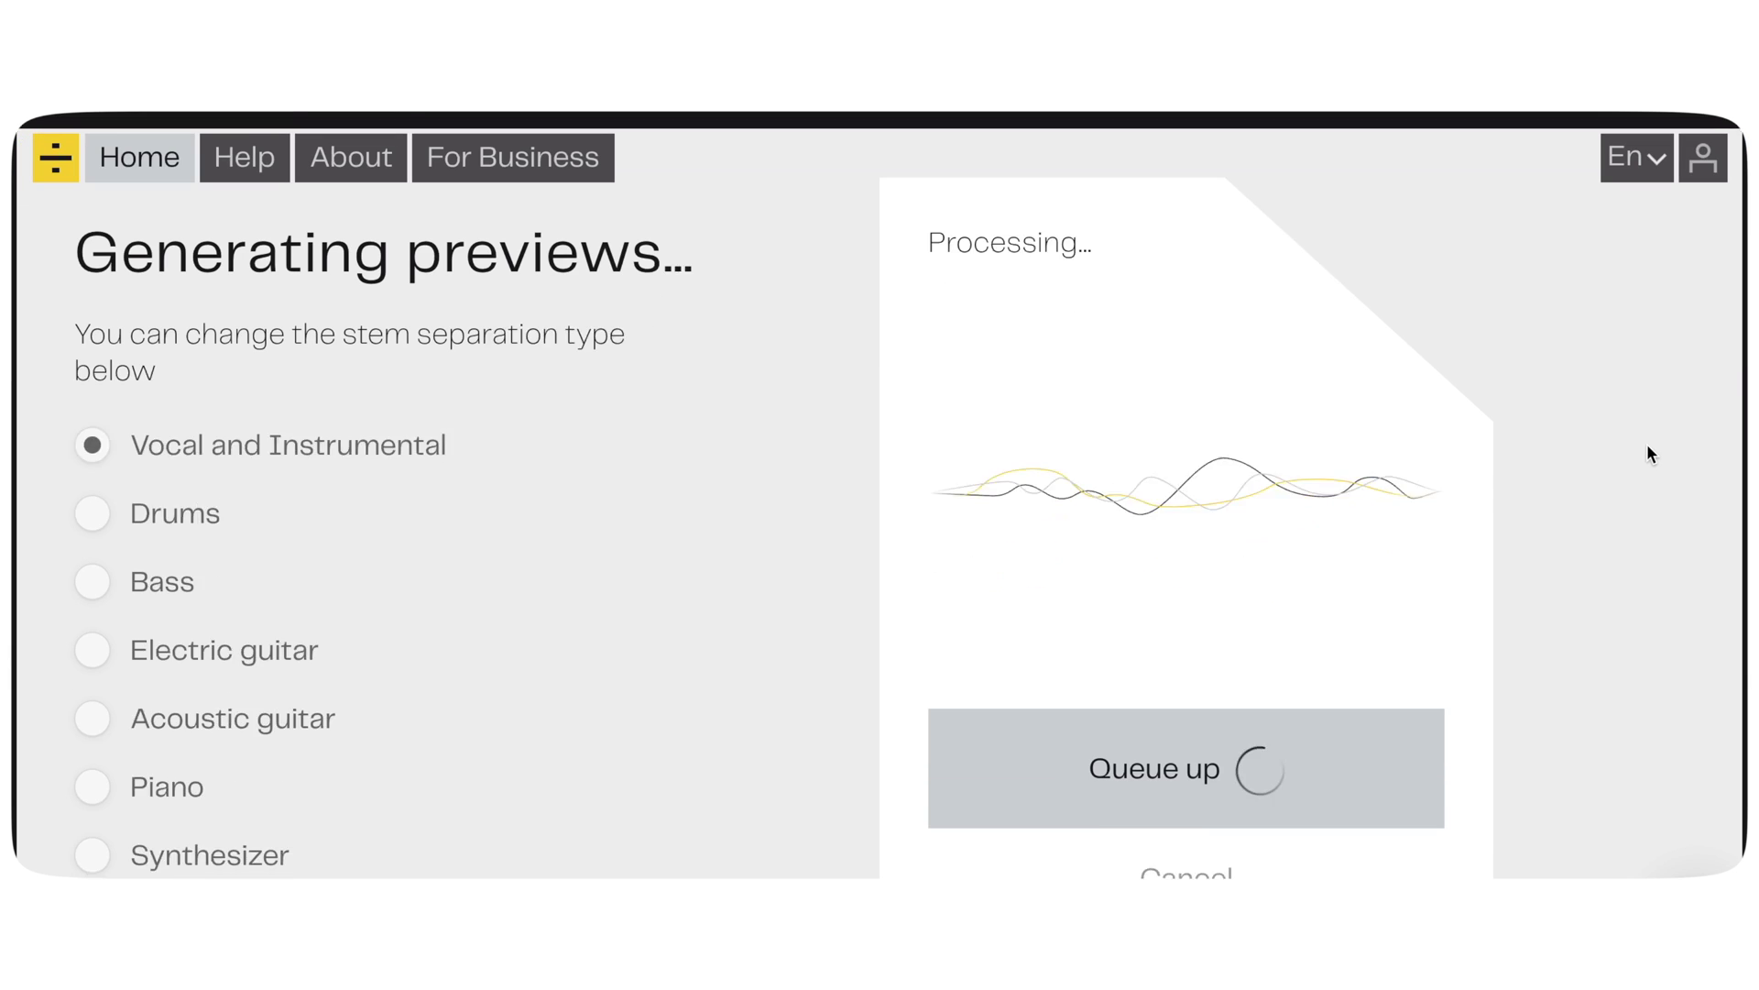
left_click(1702, 163)
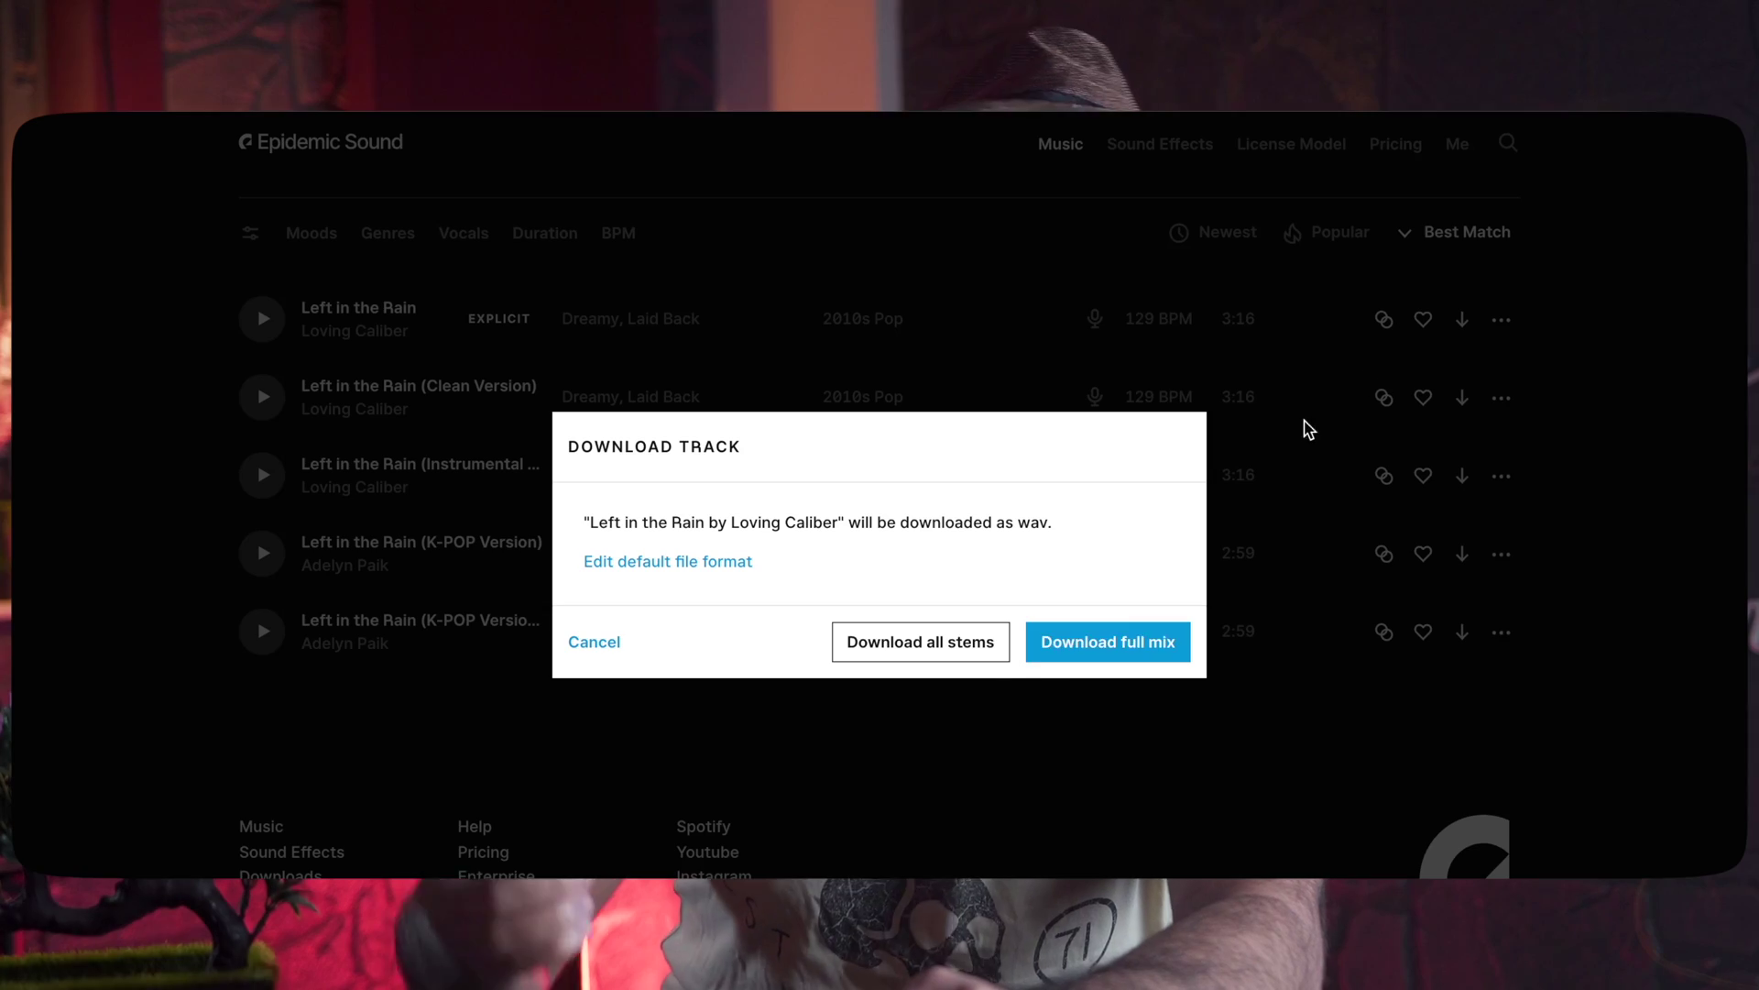
left_click(974, 652)
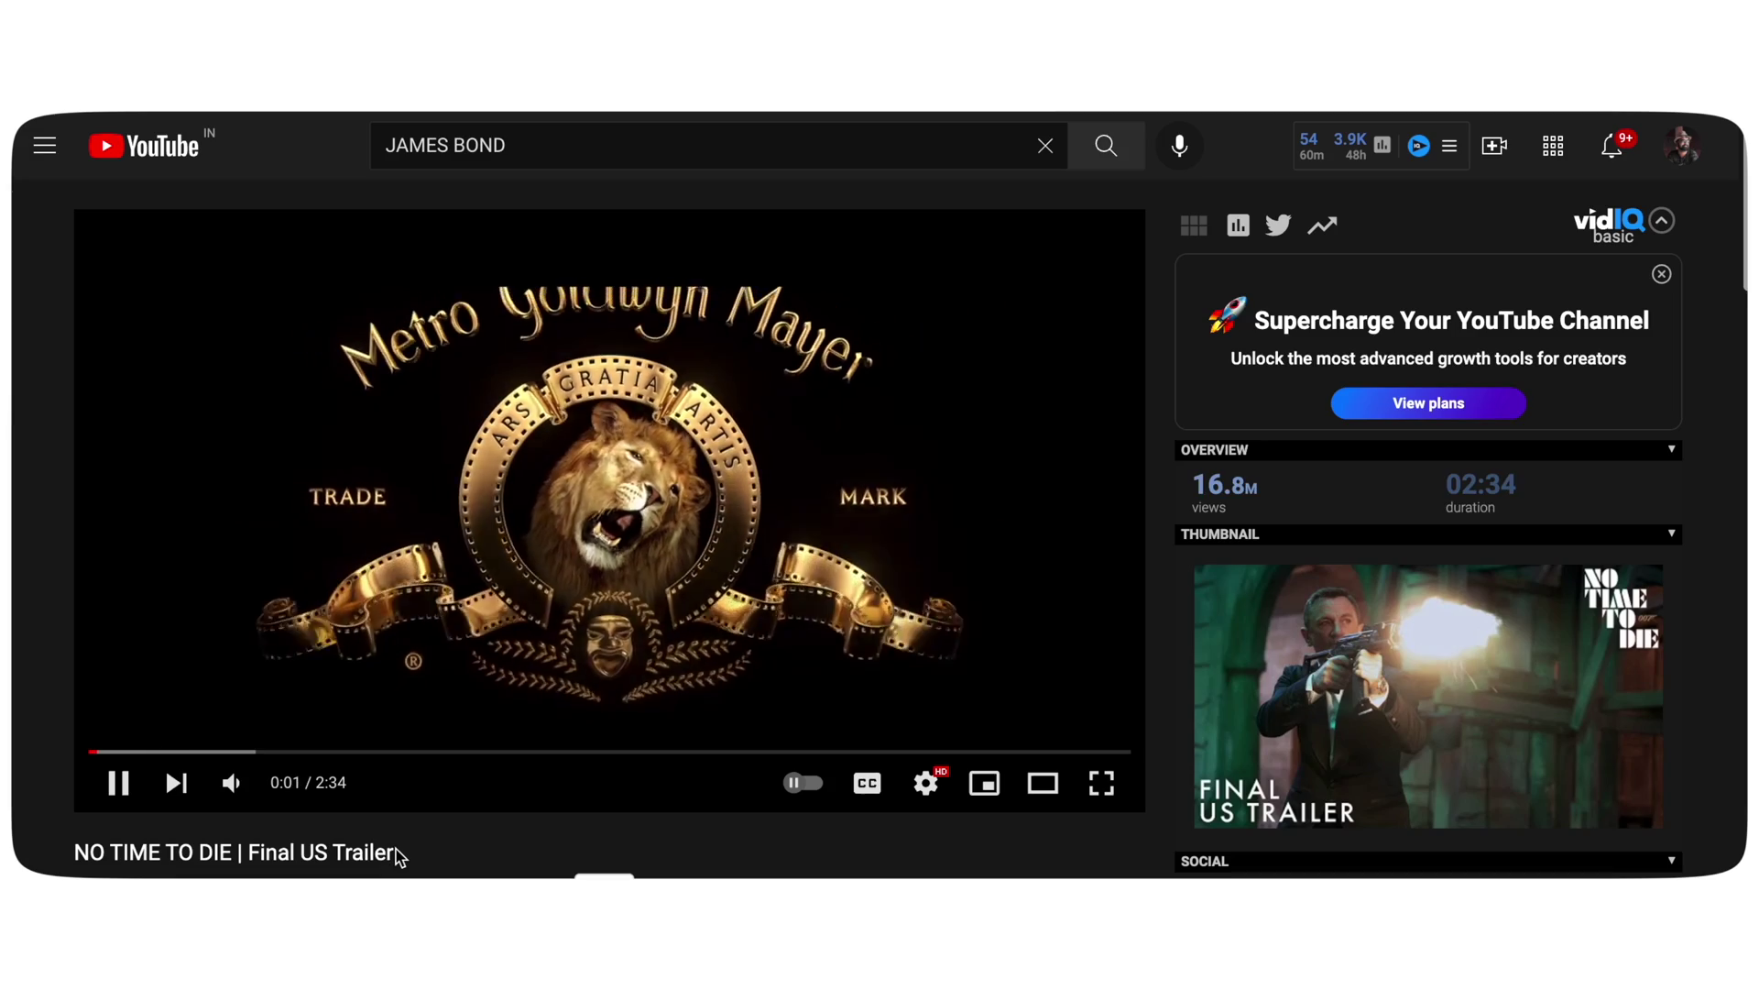
Step: Skip the No Time To Die trailer ahead to 0:19, then on to 0:59
left_click(223, 752)
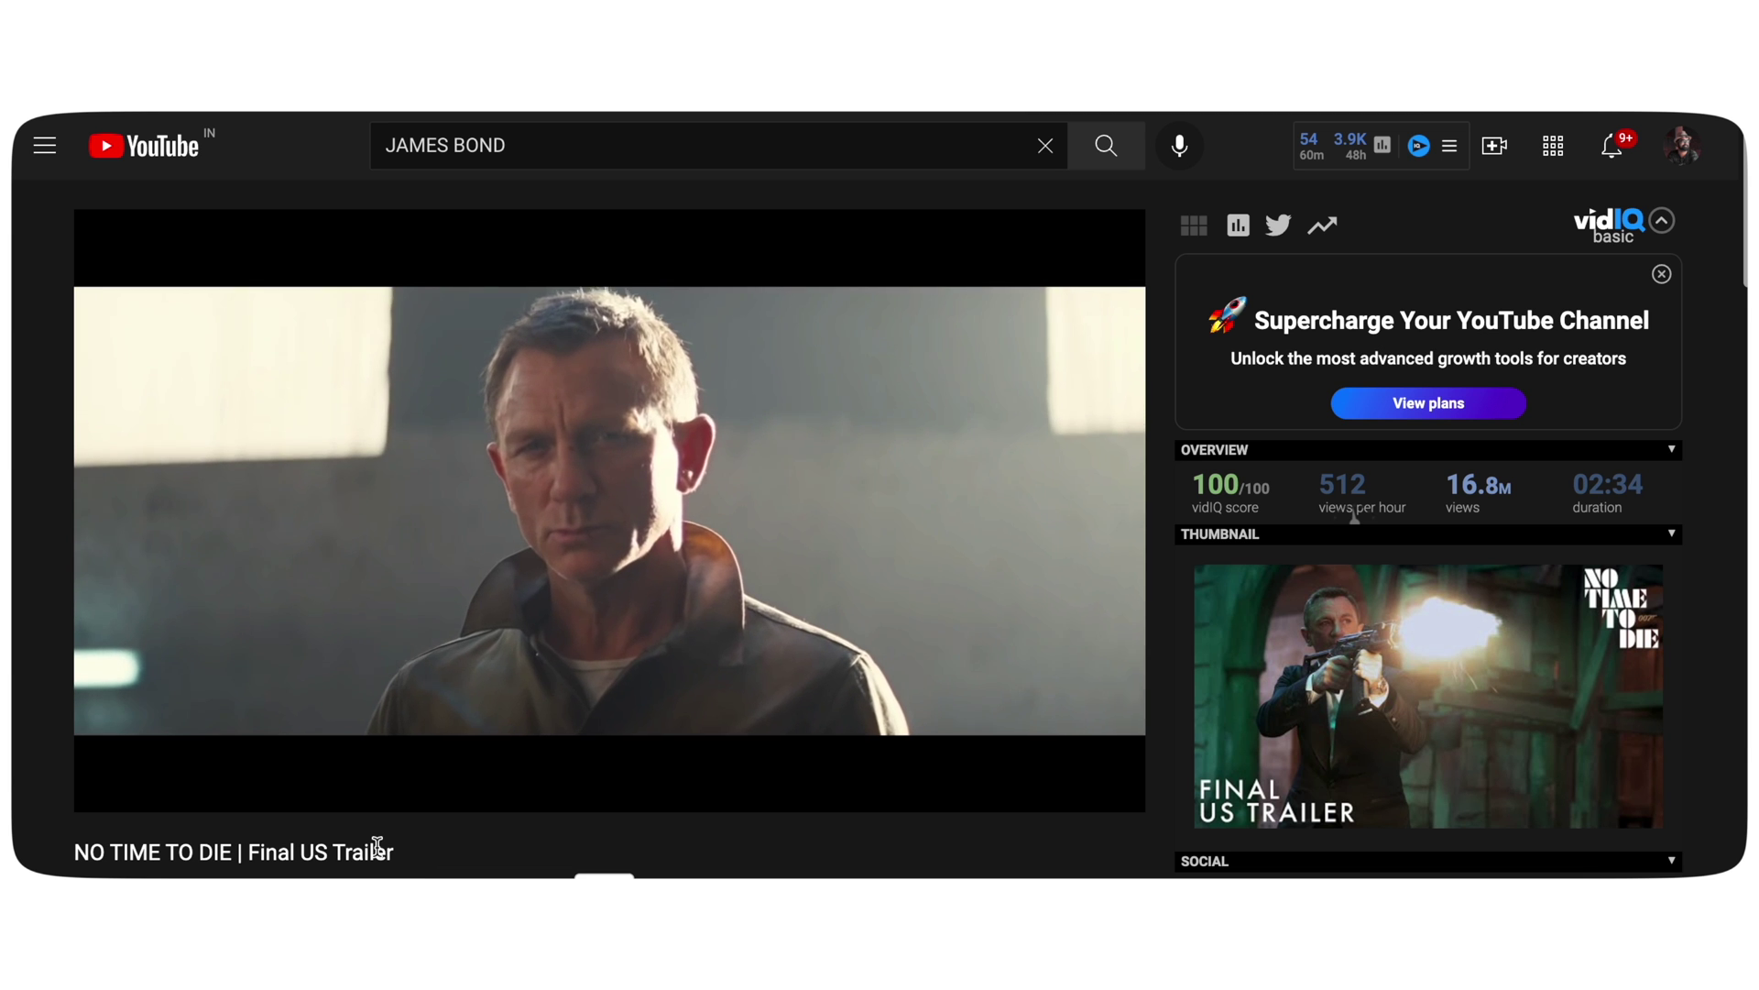
left_click(487, 751)
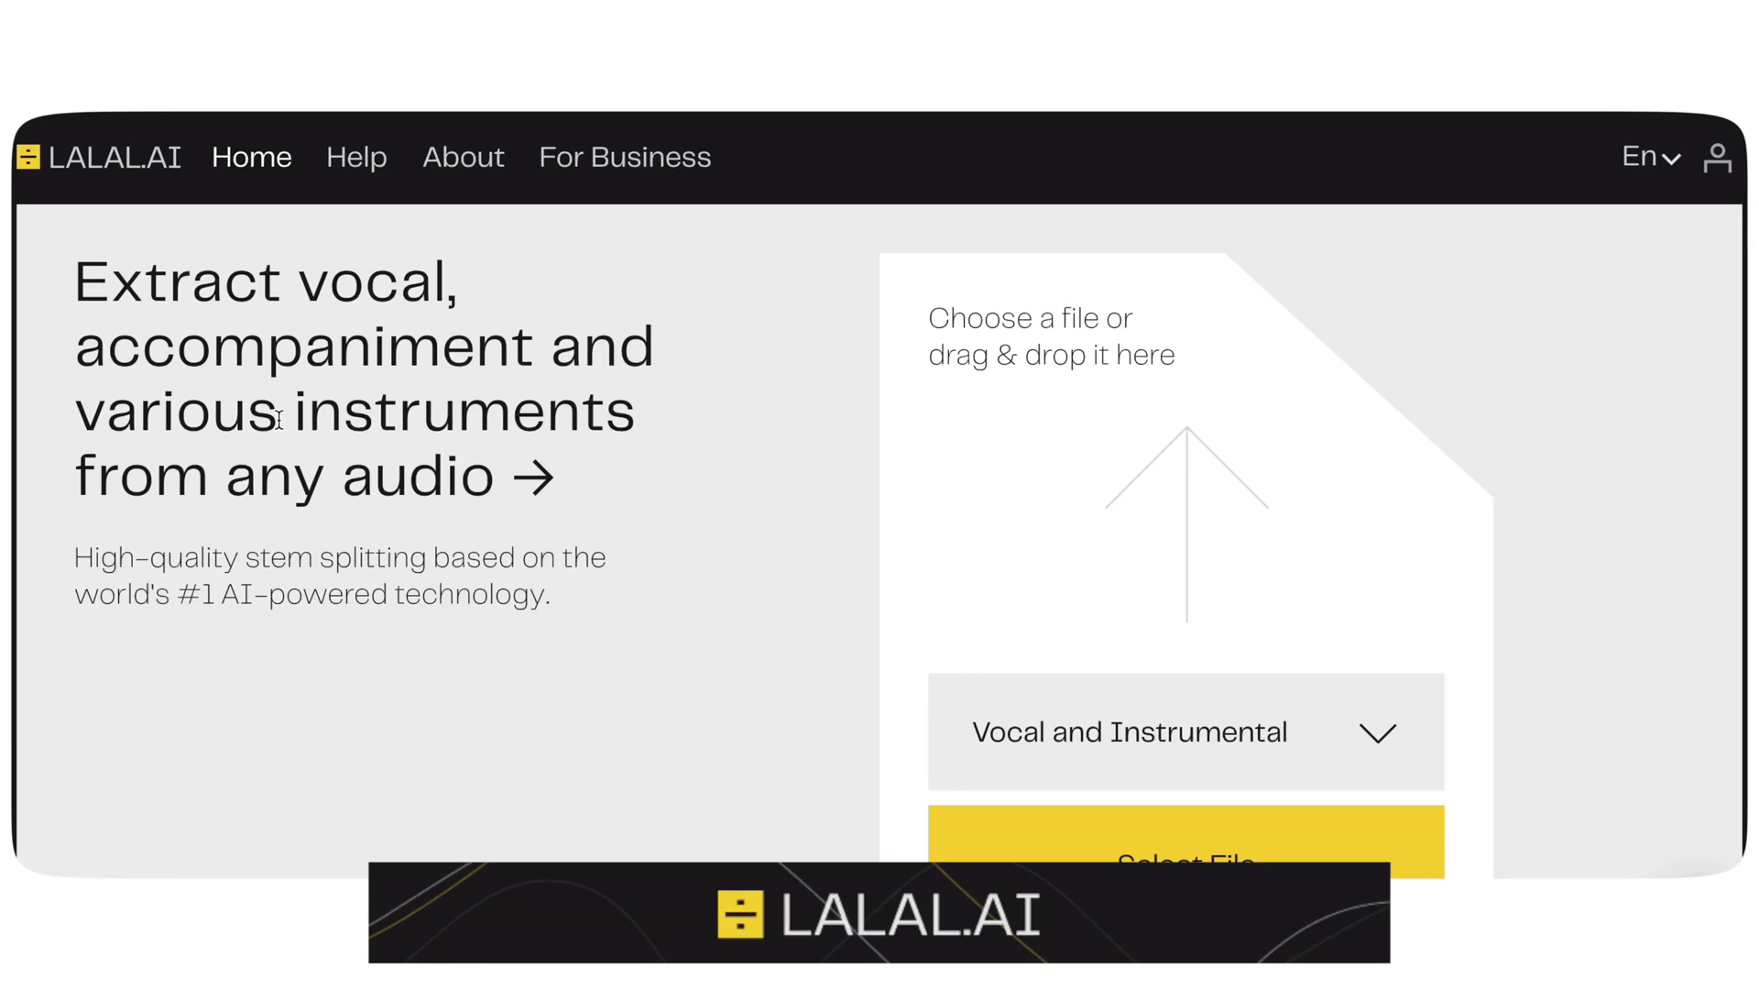
Step: Bring up LALAL.AI's file chooser on the Desktop folder to pick the song
left_click(1720, 174)
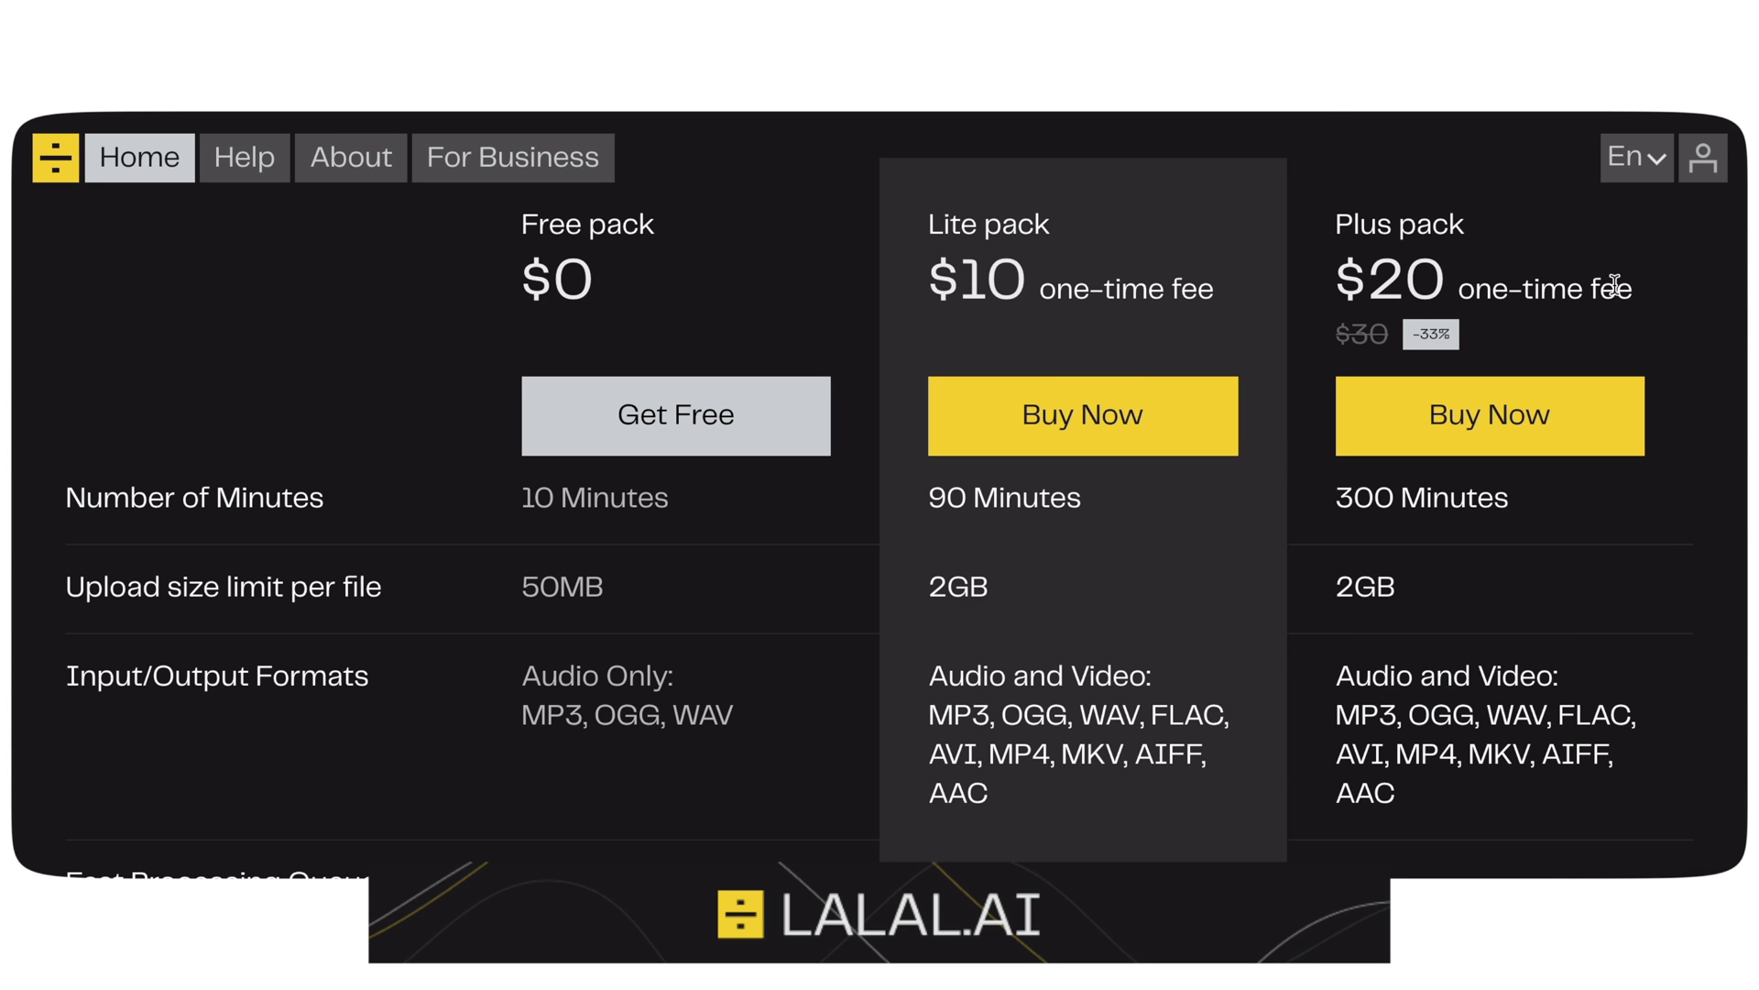
scroll(1615, 286, "down", 10)
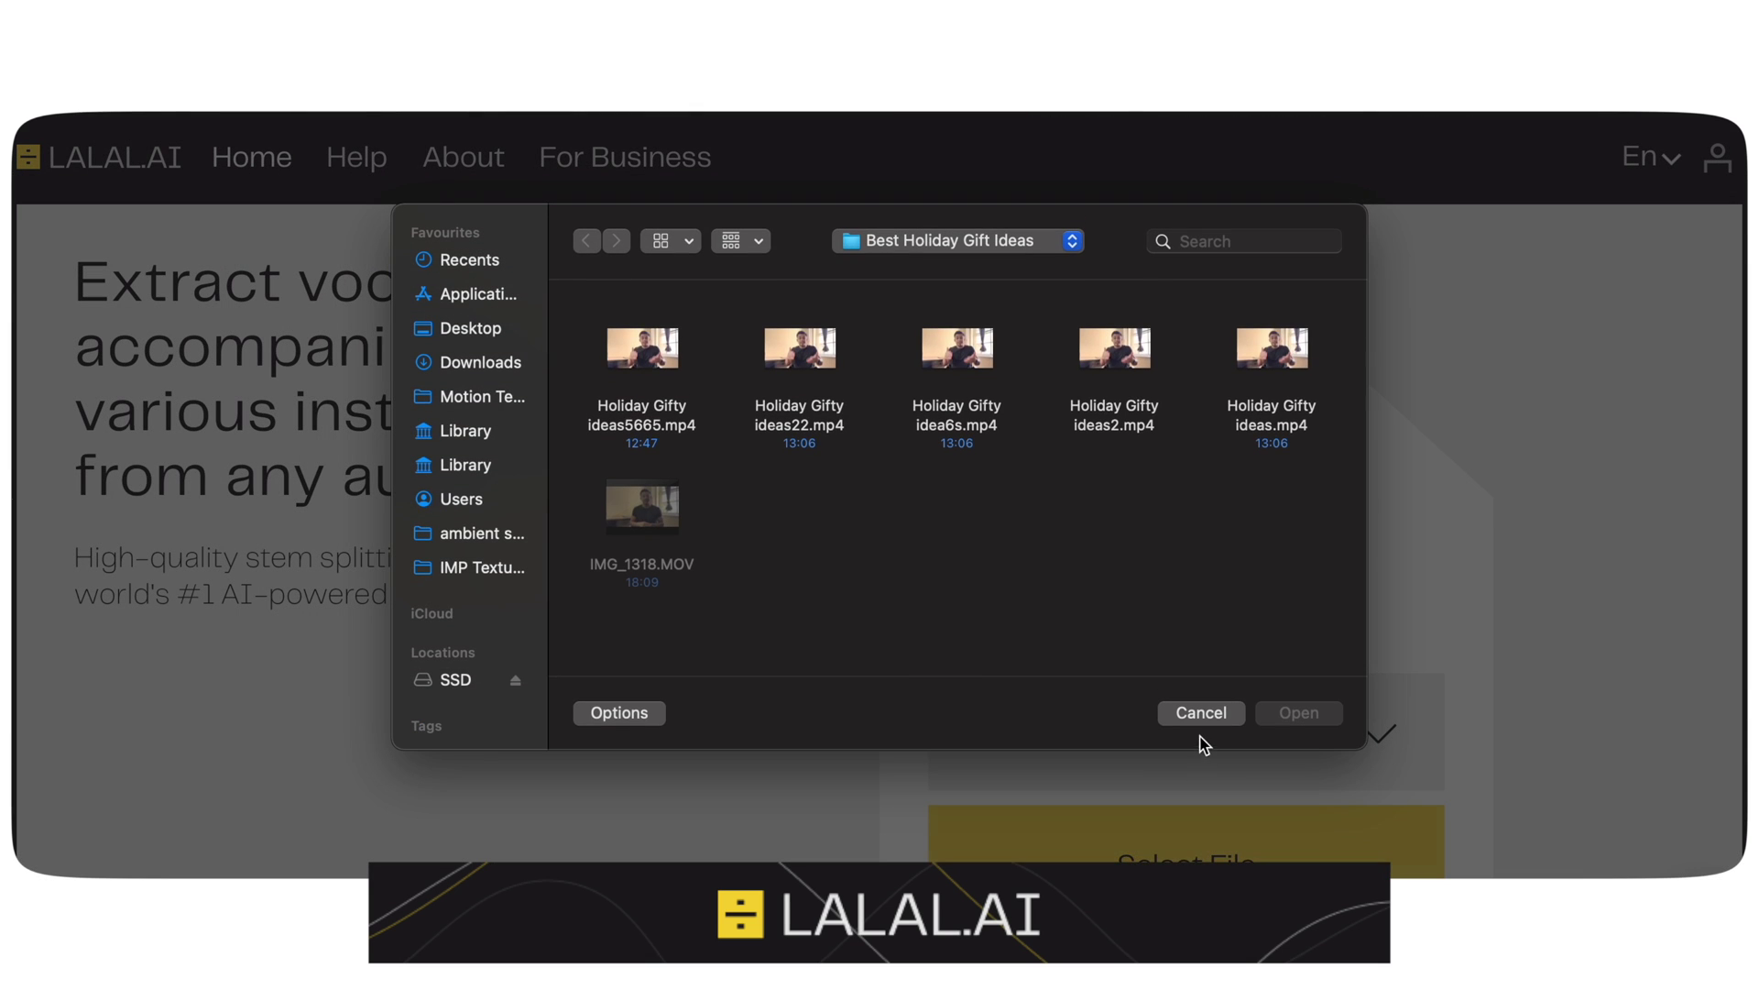
left_click(1200, 713)
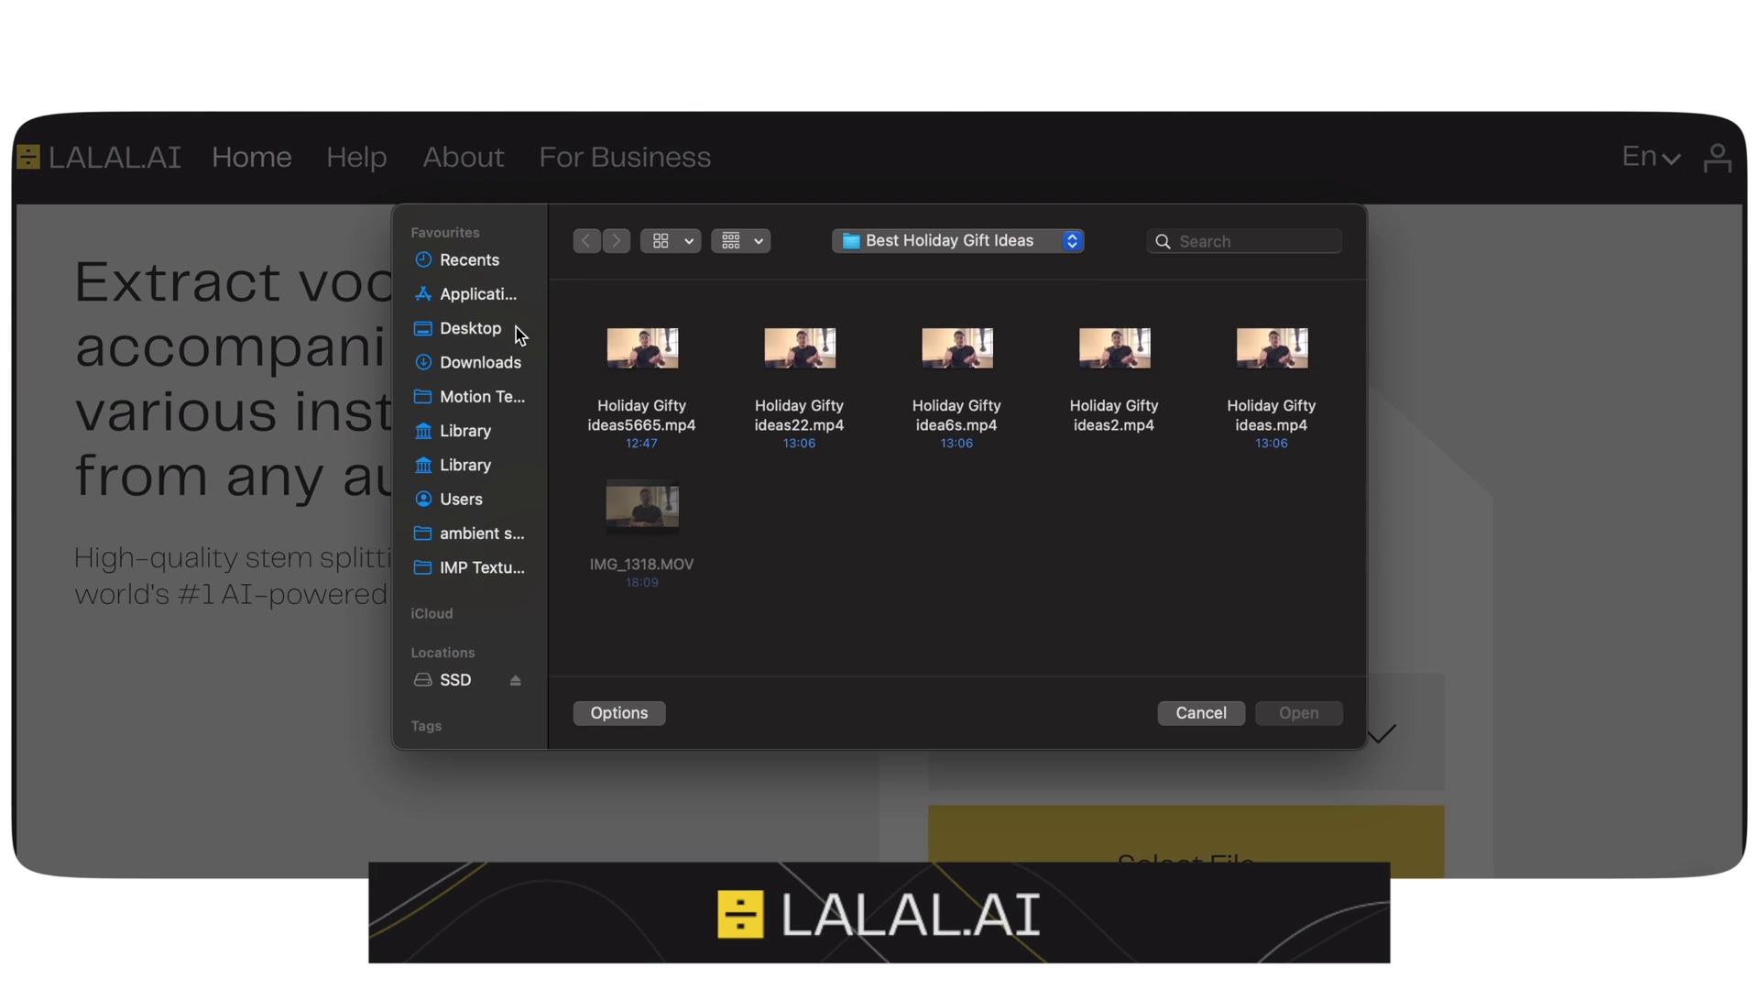
left_click(470, 328)
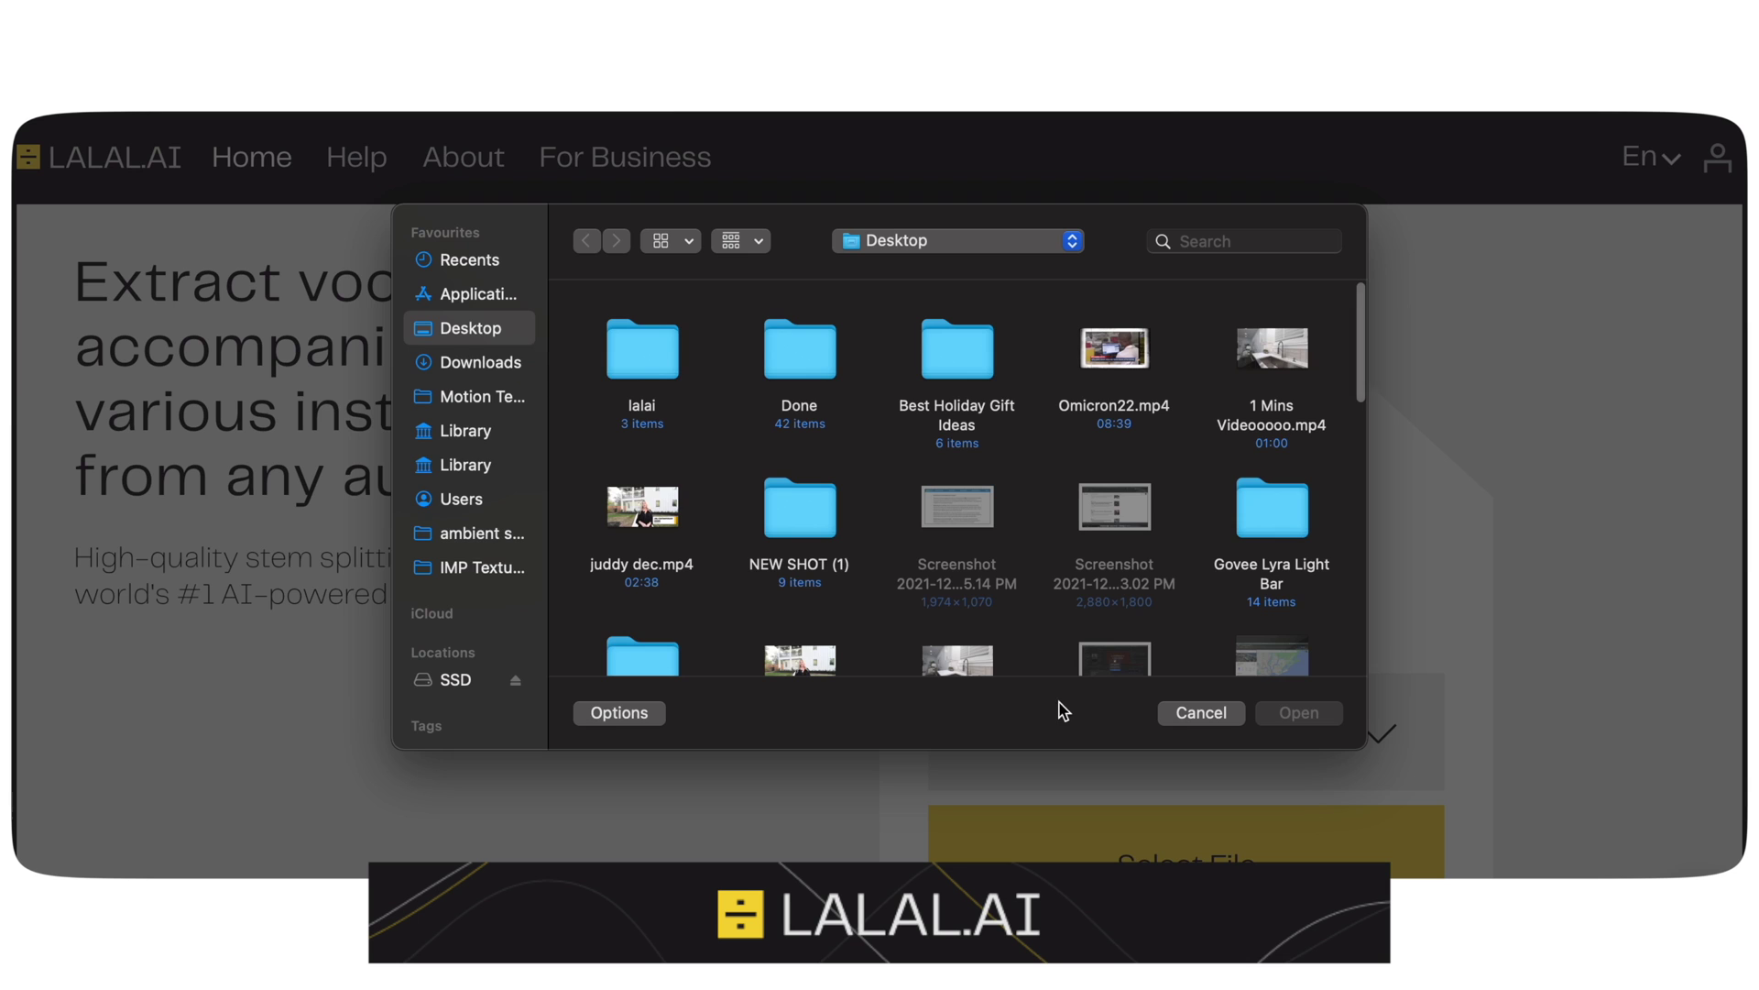
left_click(1200, 713)
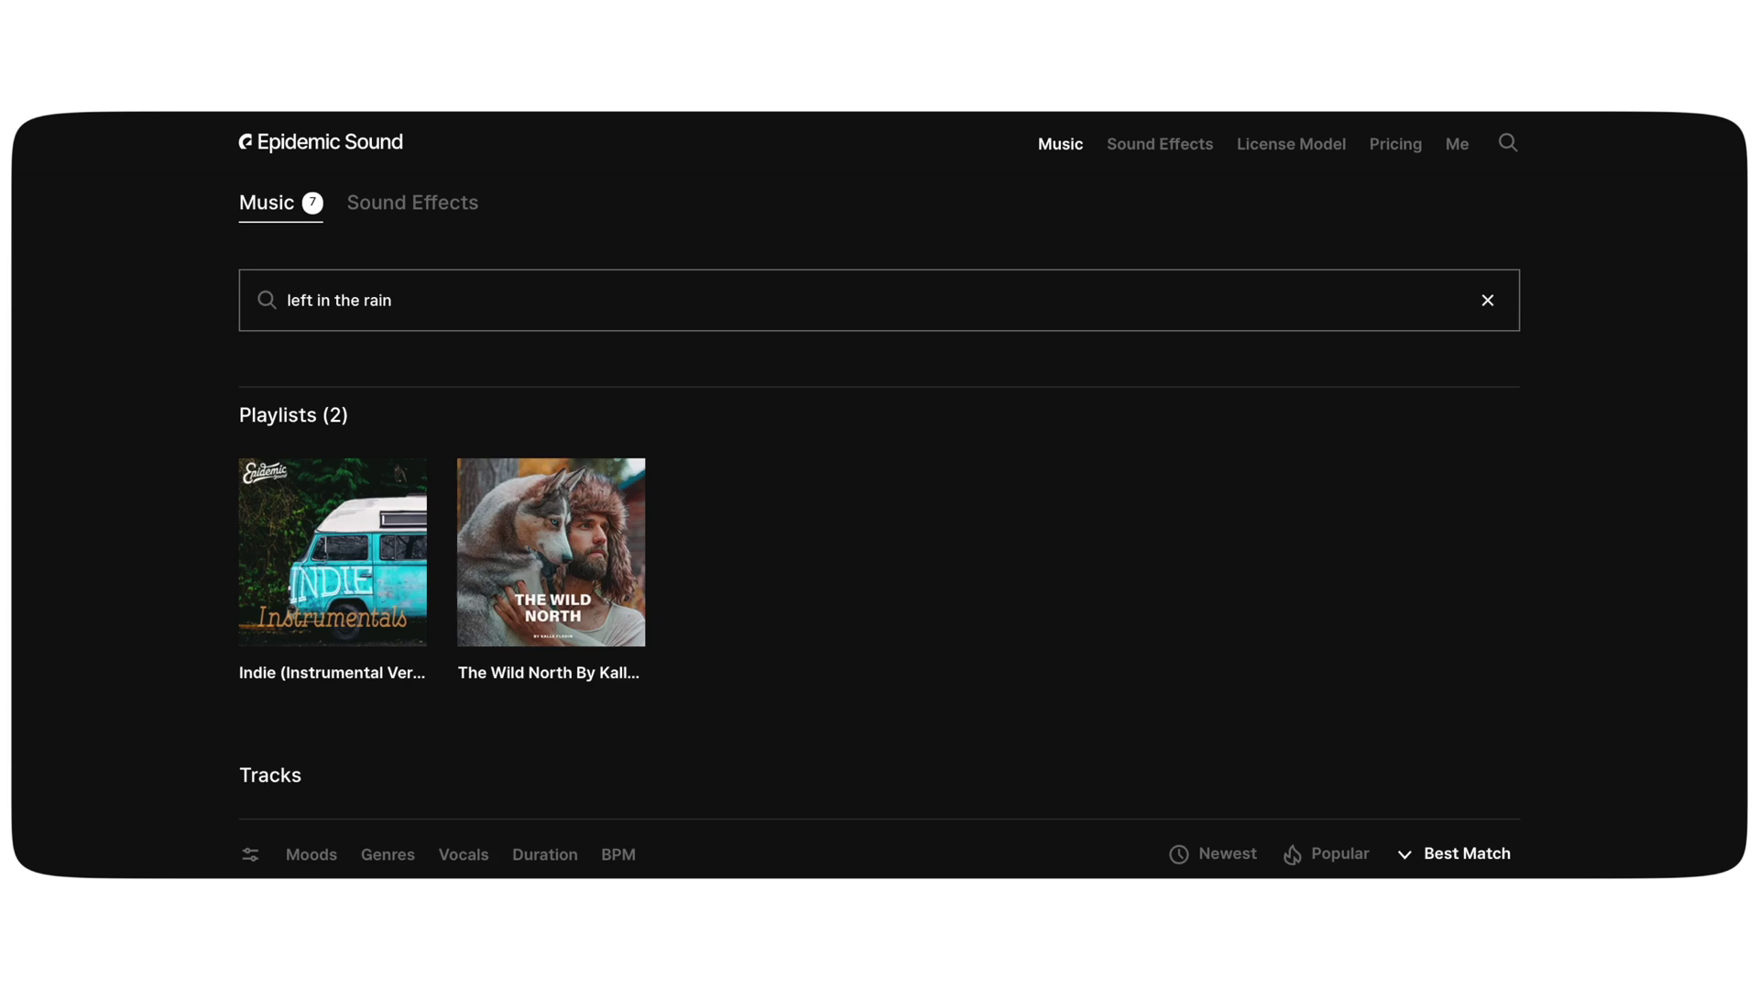
Step: Scroll to the Tracks results and bring up the download options for Left in the Rain
scroll(118, 503, "down", 6)
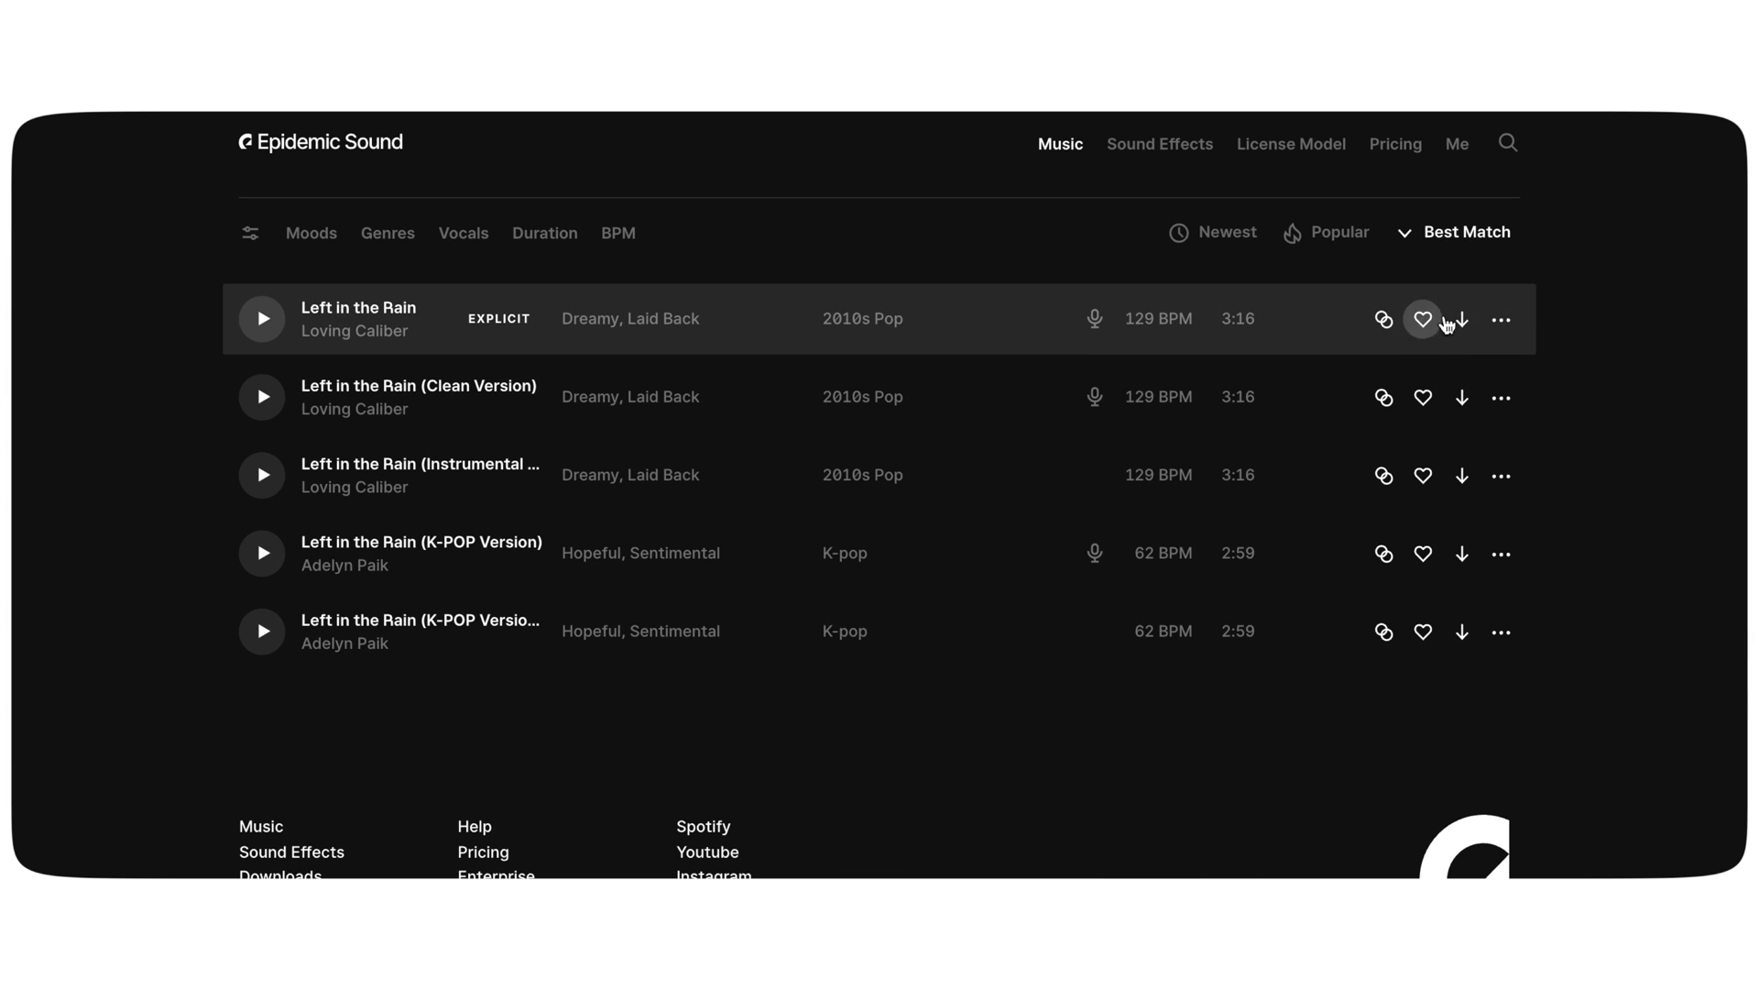
left_click(1462, 320)
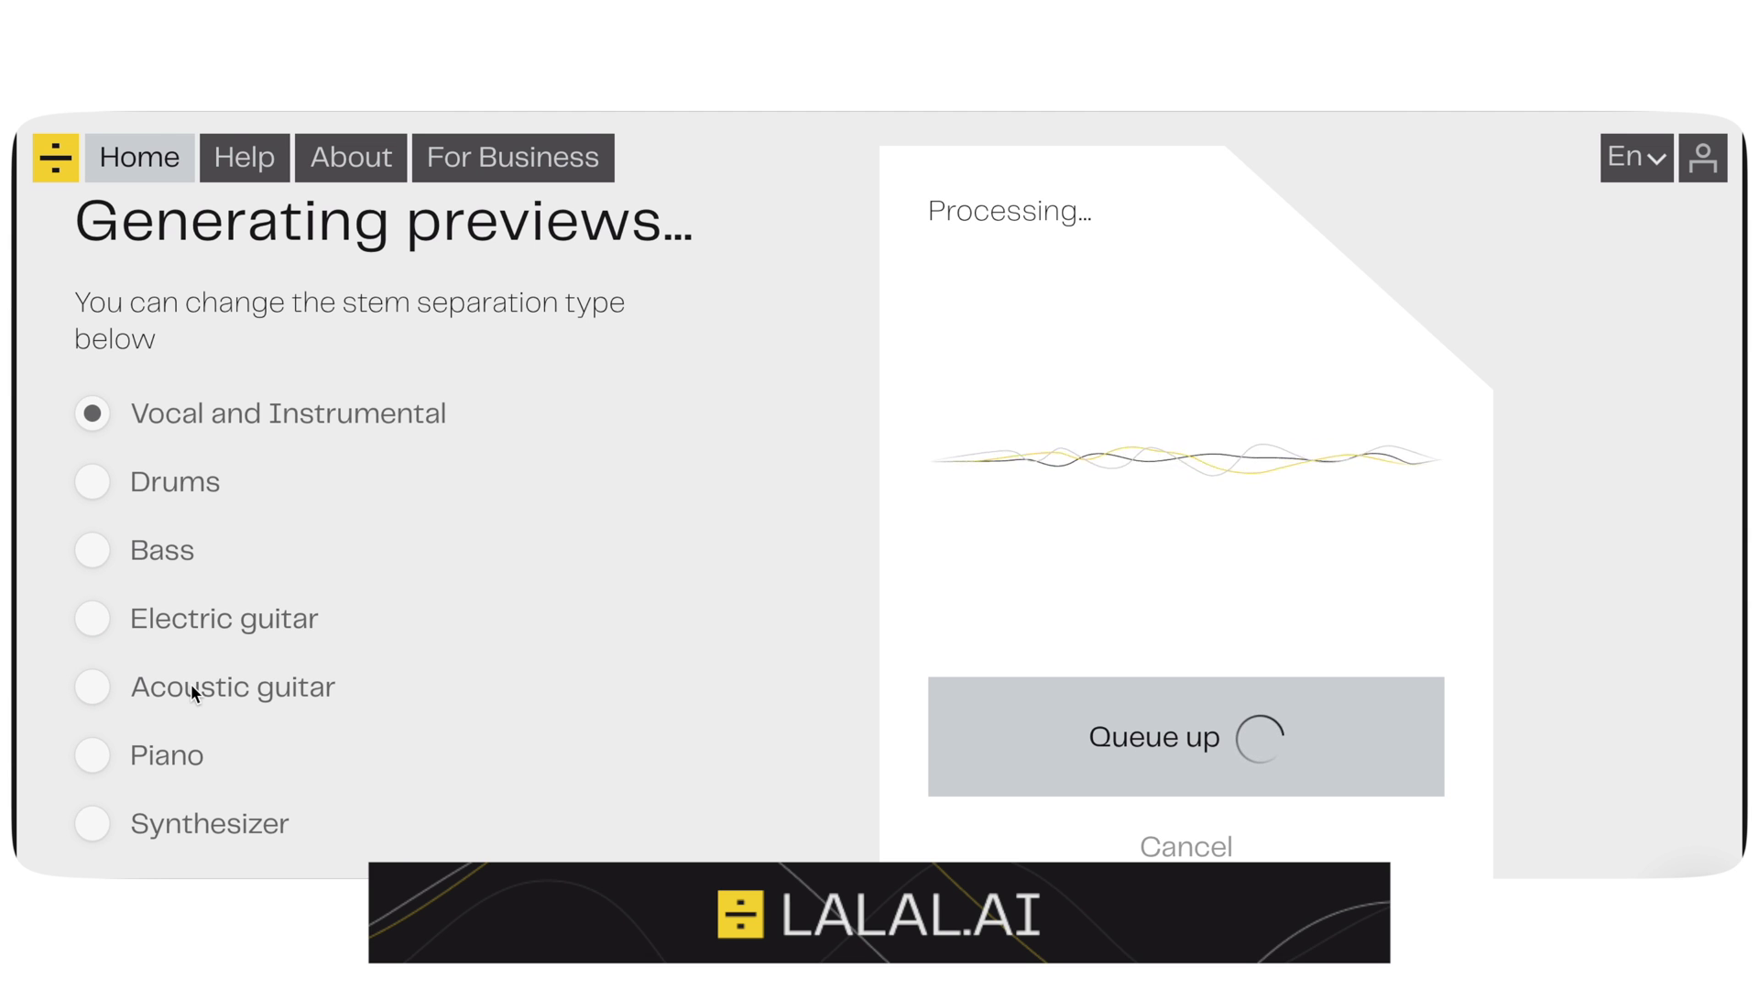
Step: Play the generated Vocal preview stem and seek it to 00:28
scroll(191, 687, "down", 2)
scroll(191, 687, "down", 3)
scroll(191, 687, "up", 5)
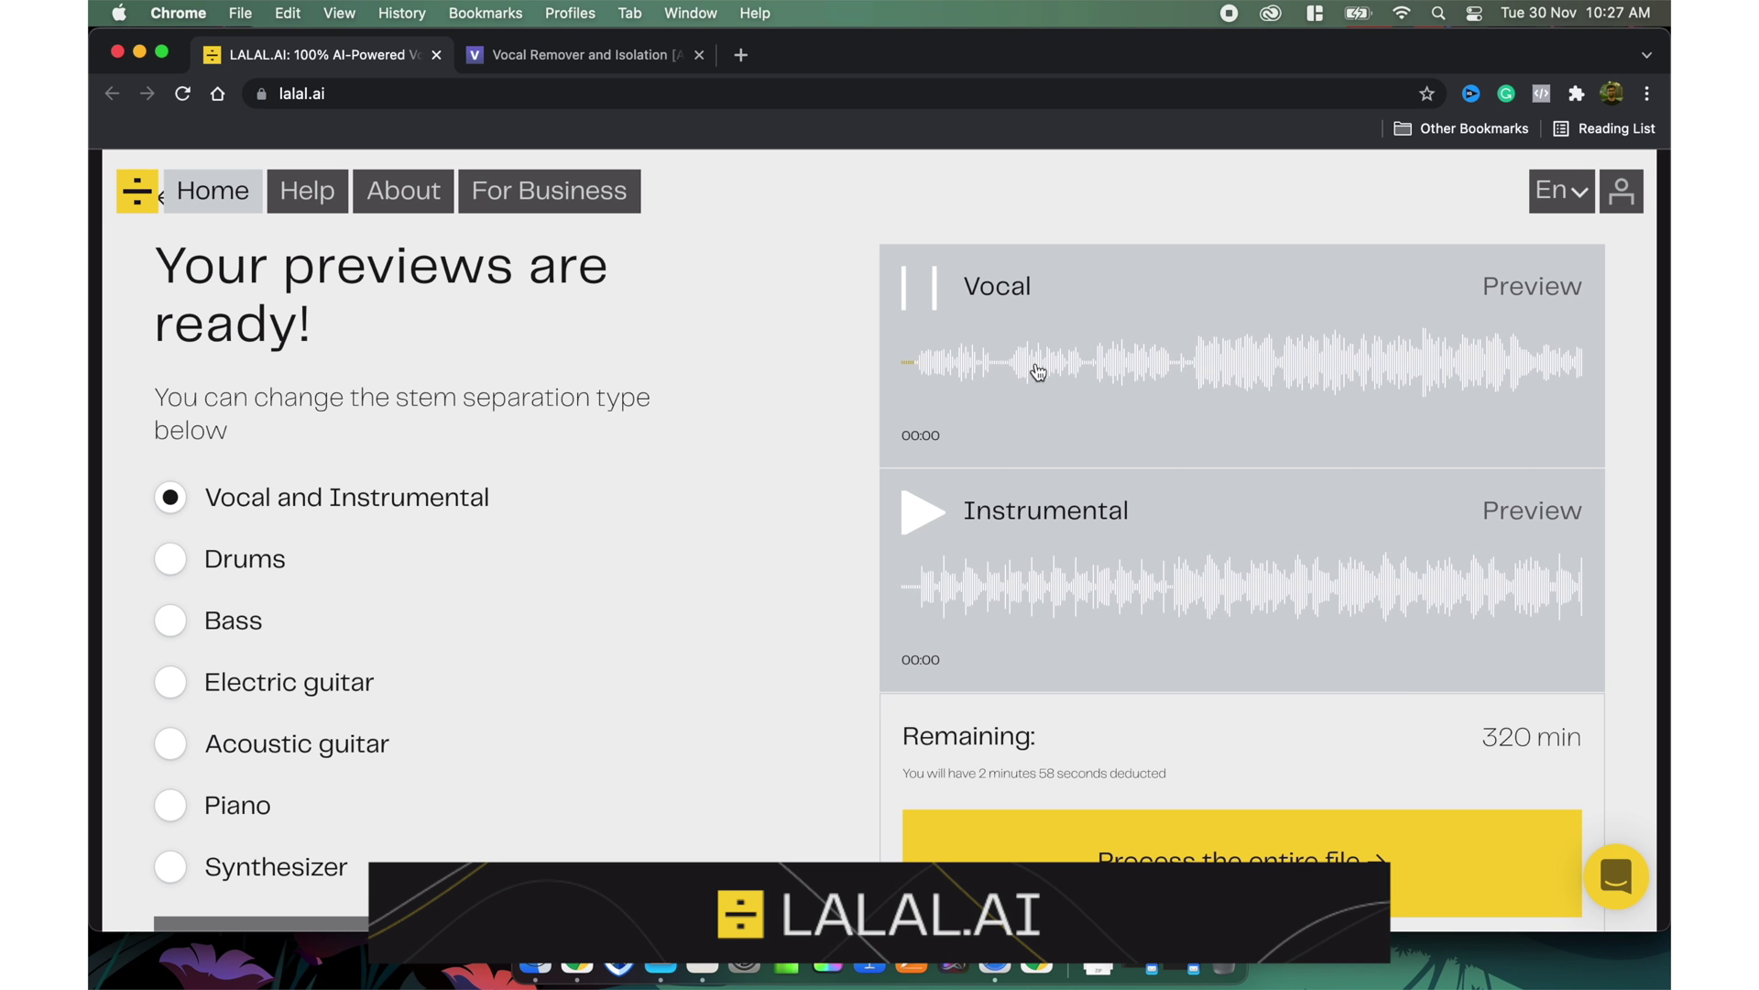
left_click(1223, 362)
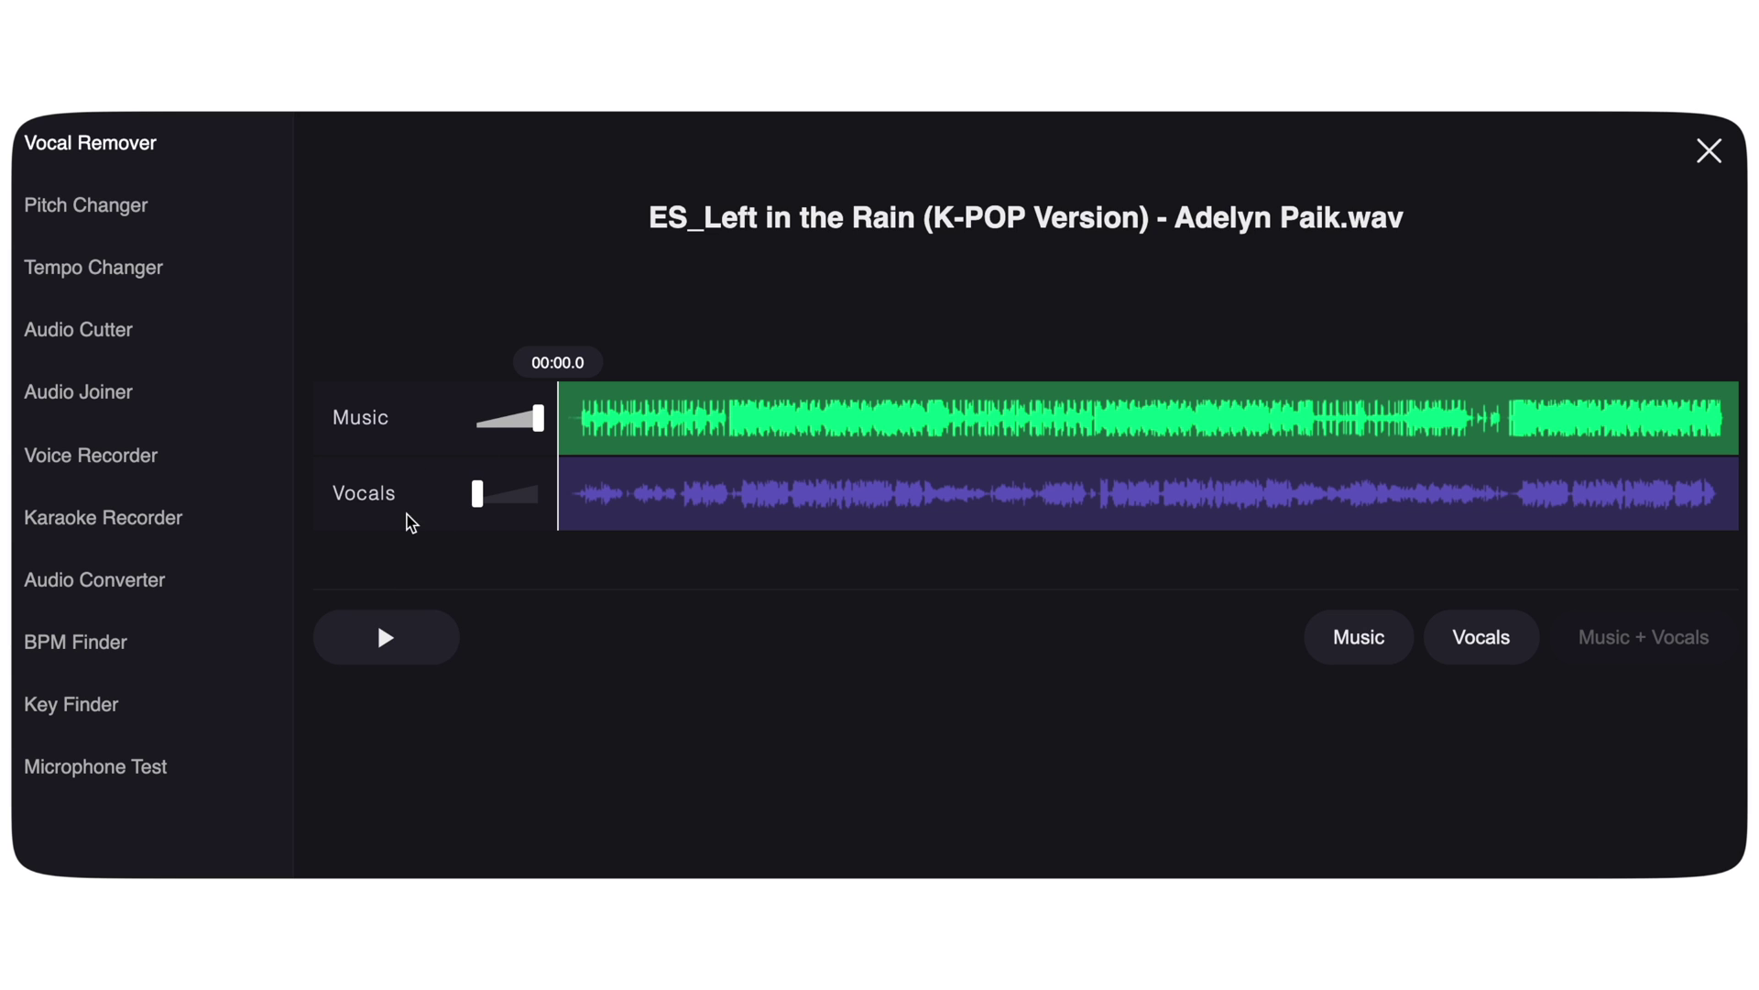
Step: Set Music to minimum and Vocals to maximum, then play vocals-only from 01:34.4
left_click(529, 419)
left_click_drag(512, 421, 458, 423)
left_click_drag(477, 493, 548, 493)
left_click(413, 632)
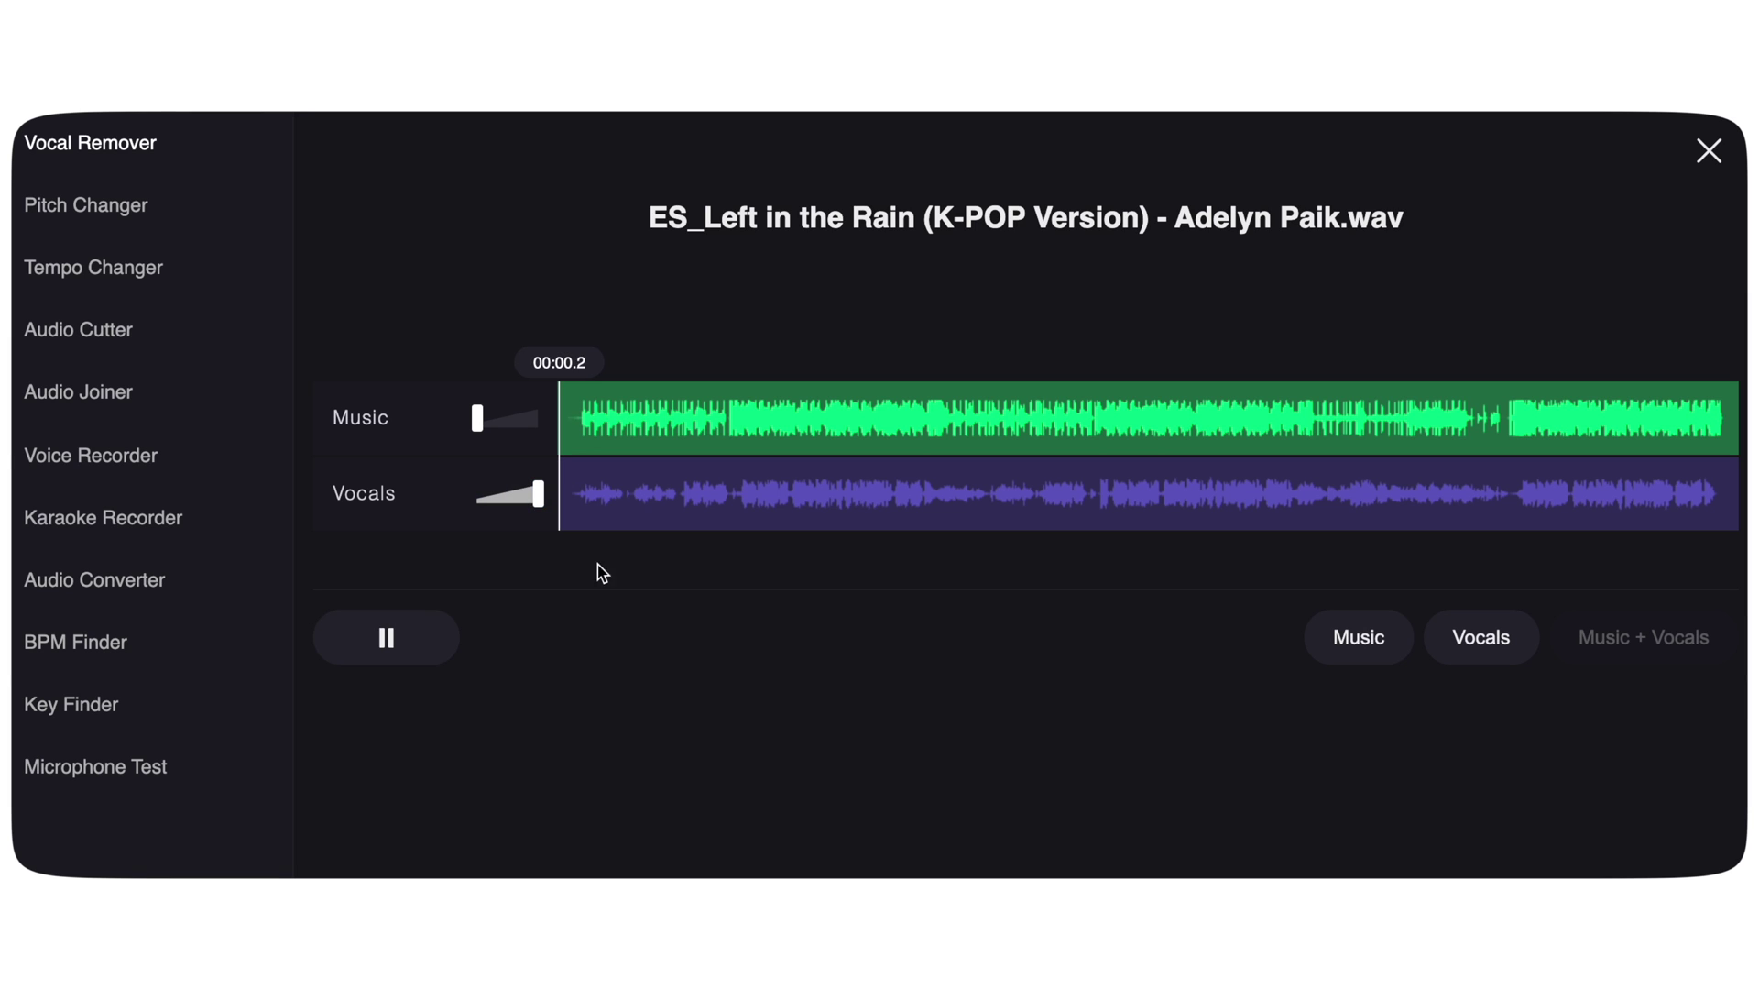
left_click(929, 498)
left_click(1181, 493)
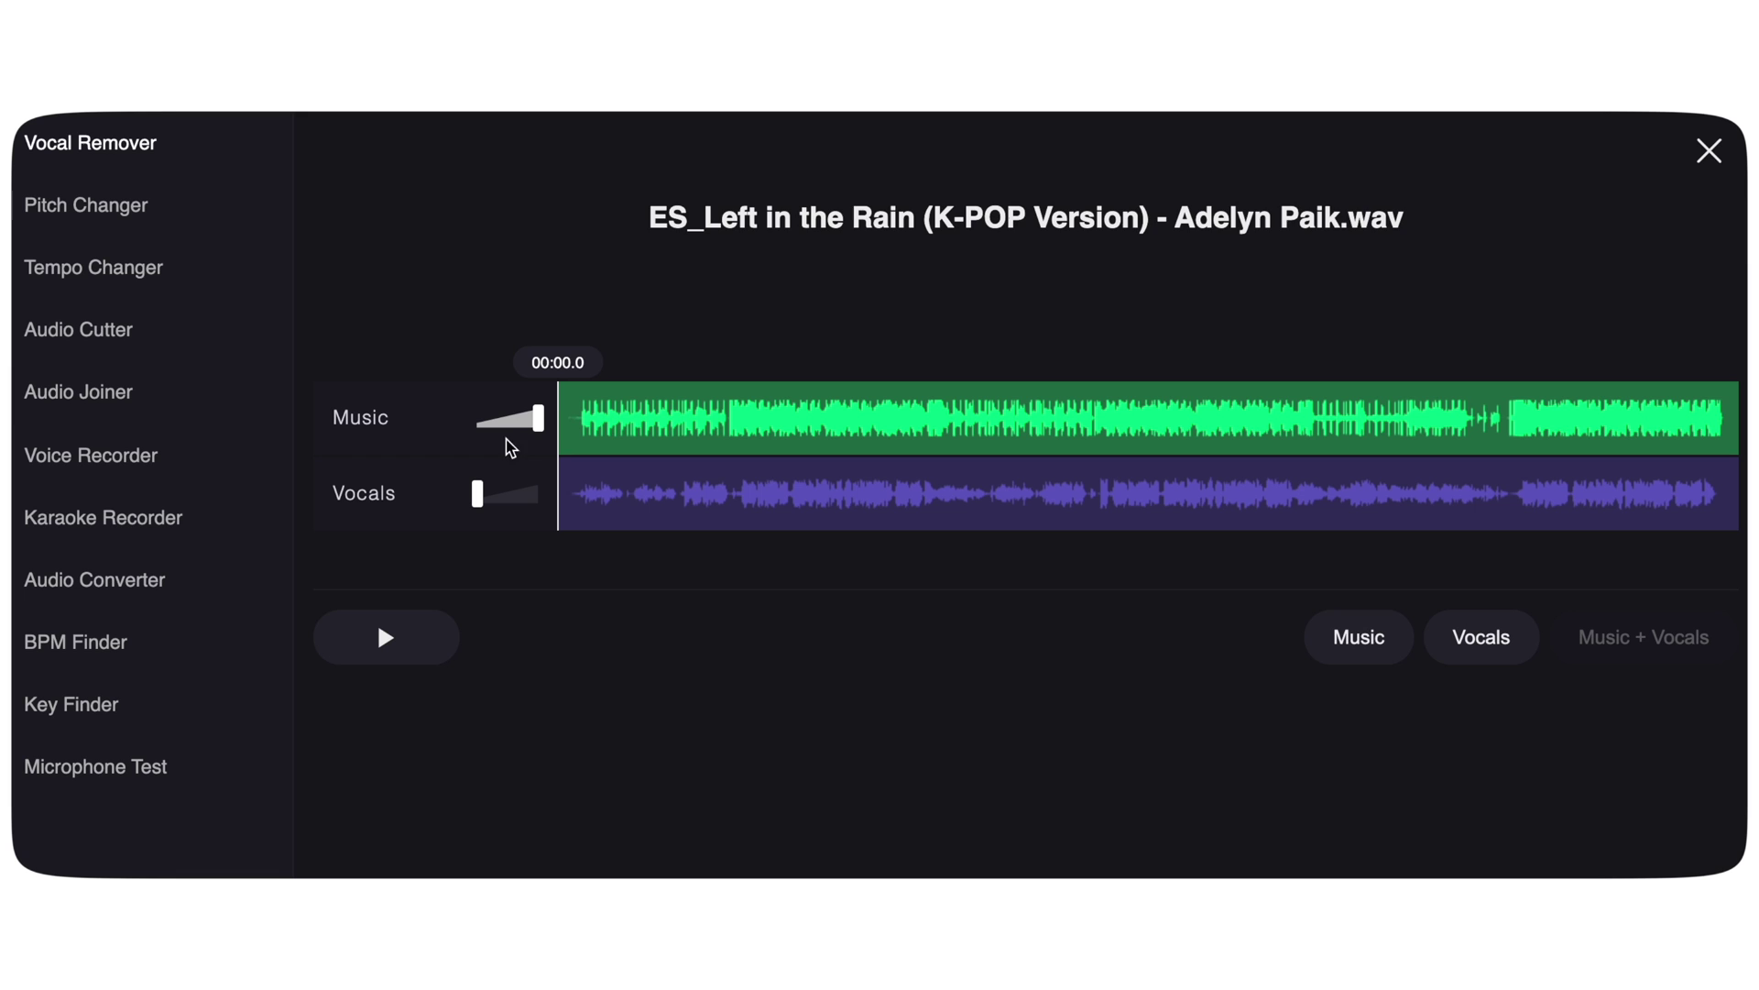
Step: Reapply muted Music and full Vocals, and restart vocals-only playback at 01:34.4
left_click_drag(538, 418, 476, 418)
left_click_drag(477, 494, 539, 494)
left_click(407, 635)
left_click(928, 499)
left_click(1182, 495)
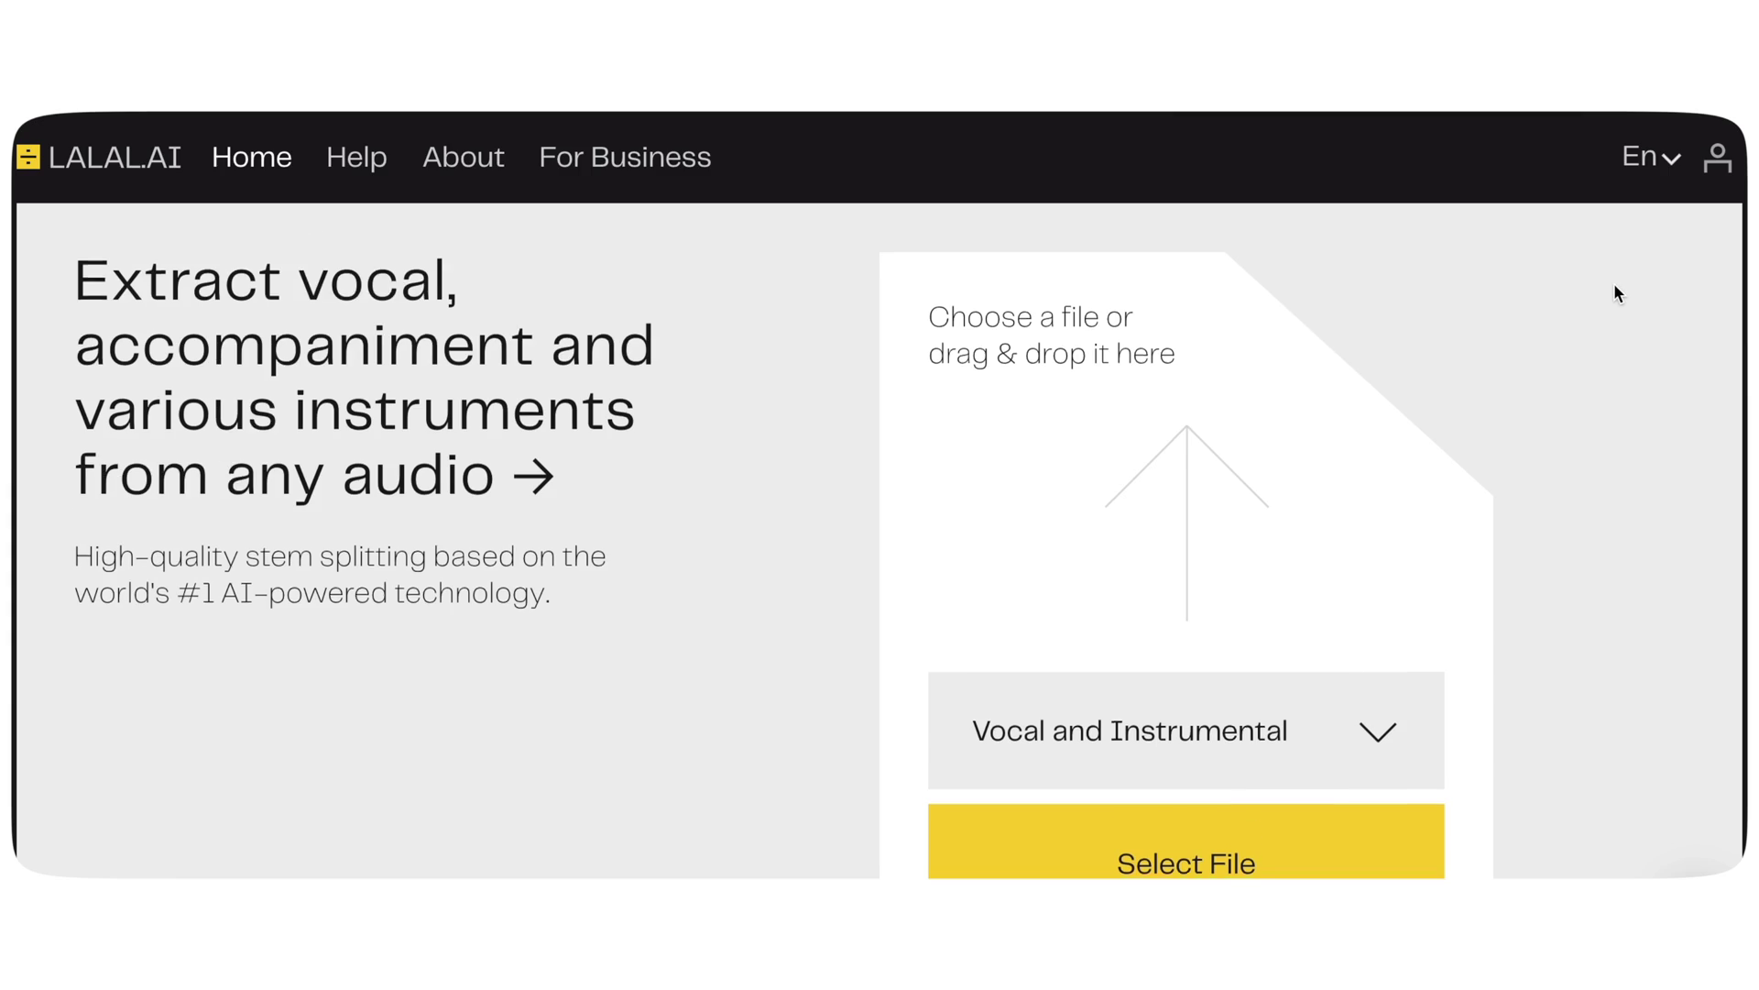
Step: Look over the LALAL.AI homepage and pricing packages, then bring up Sign in with email
scroll(1615, 286, "down", 5)
scroll(1615, 286, "down", 5)
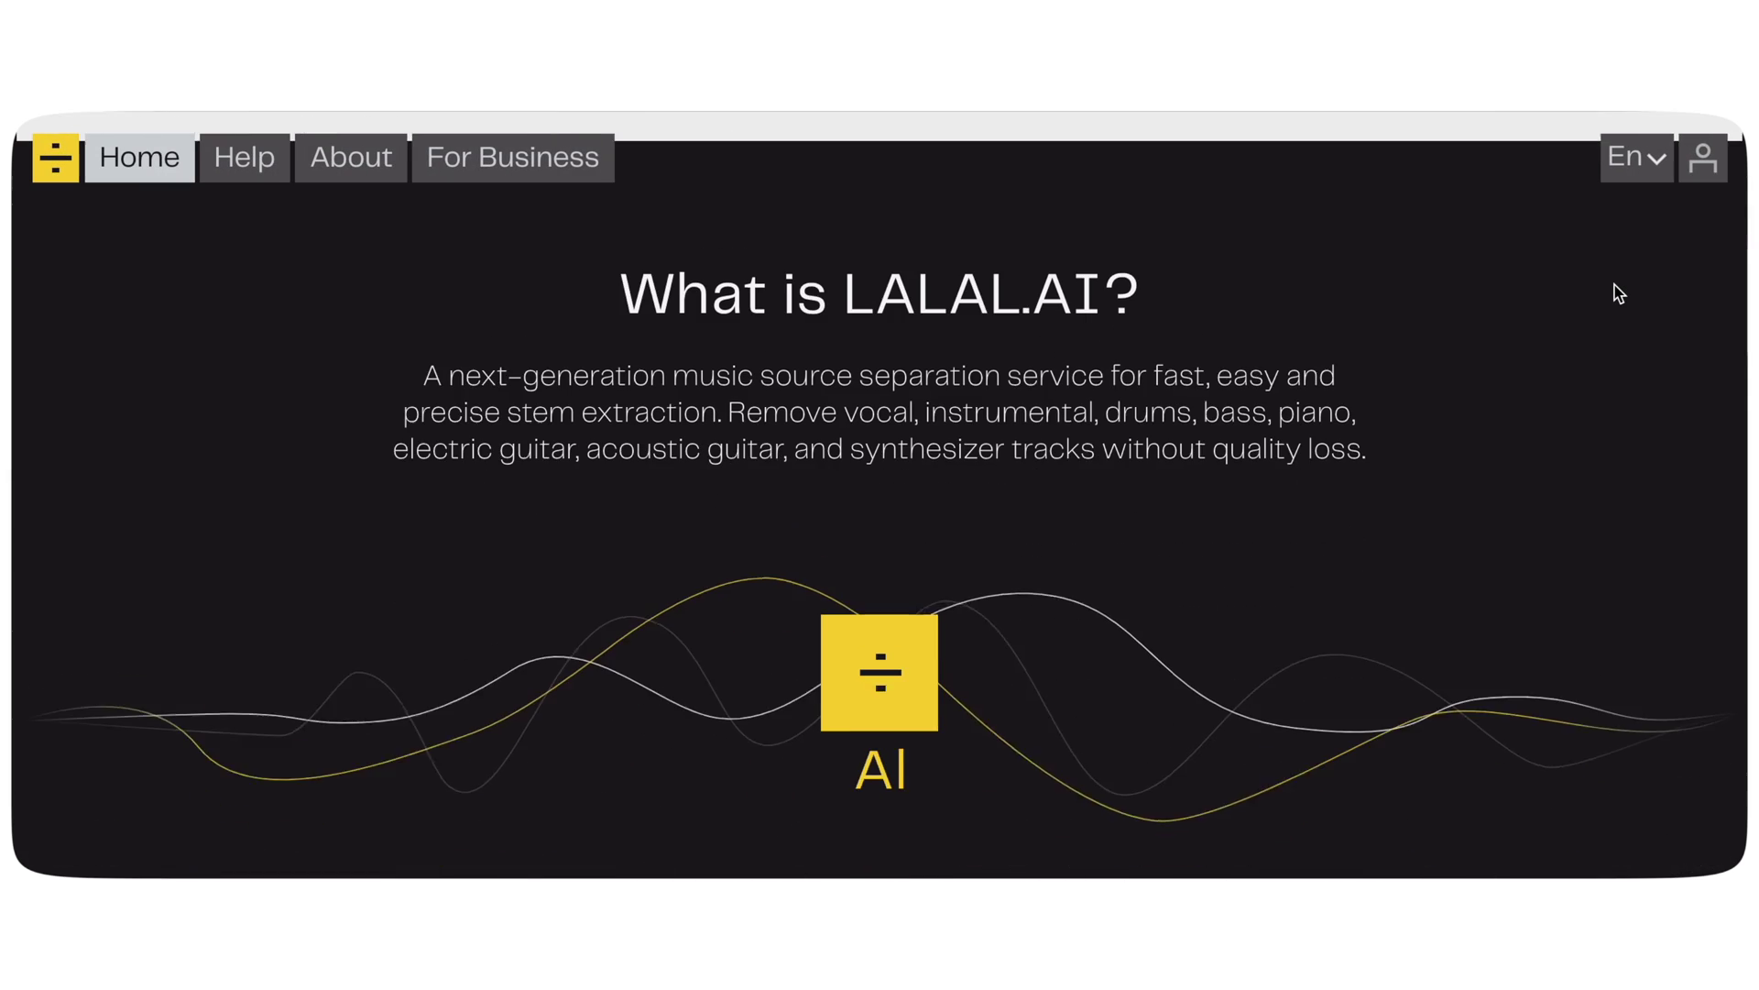
scroll(1614, 284, "down", 5)
scroll(1615, 284, "down", 3)
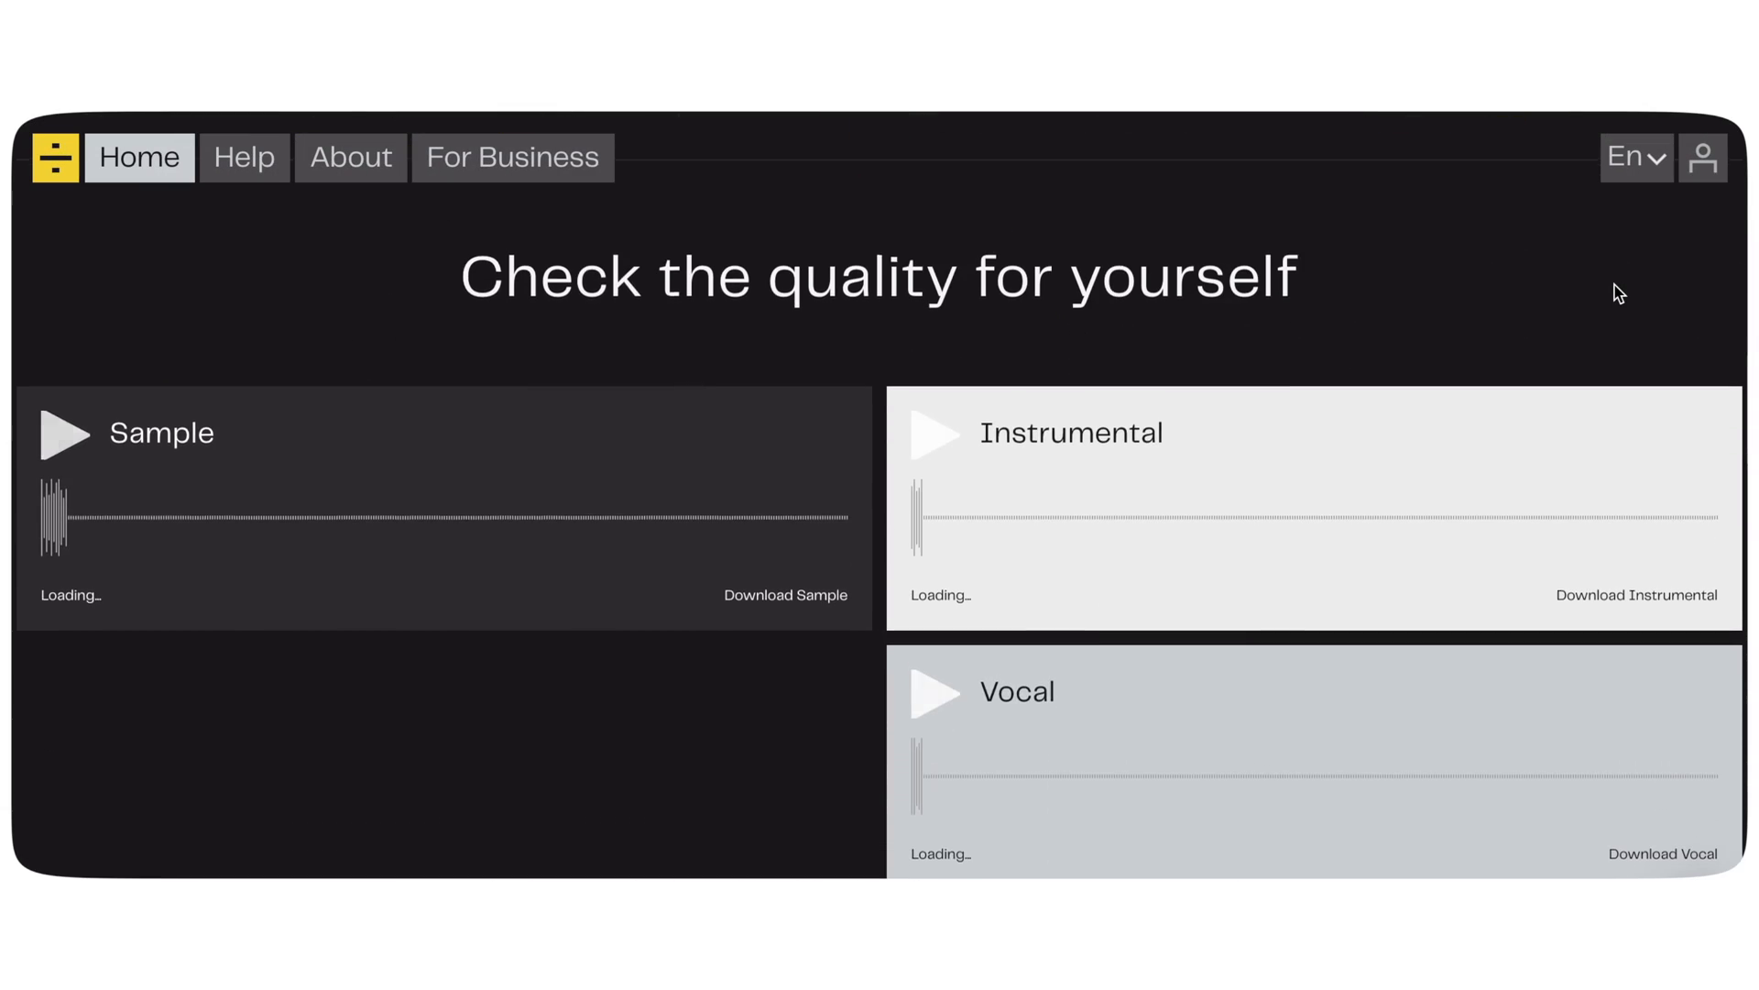
scroll(1614, 284, "down", 5)
scroll(1615, 284, "down", 5)
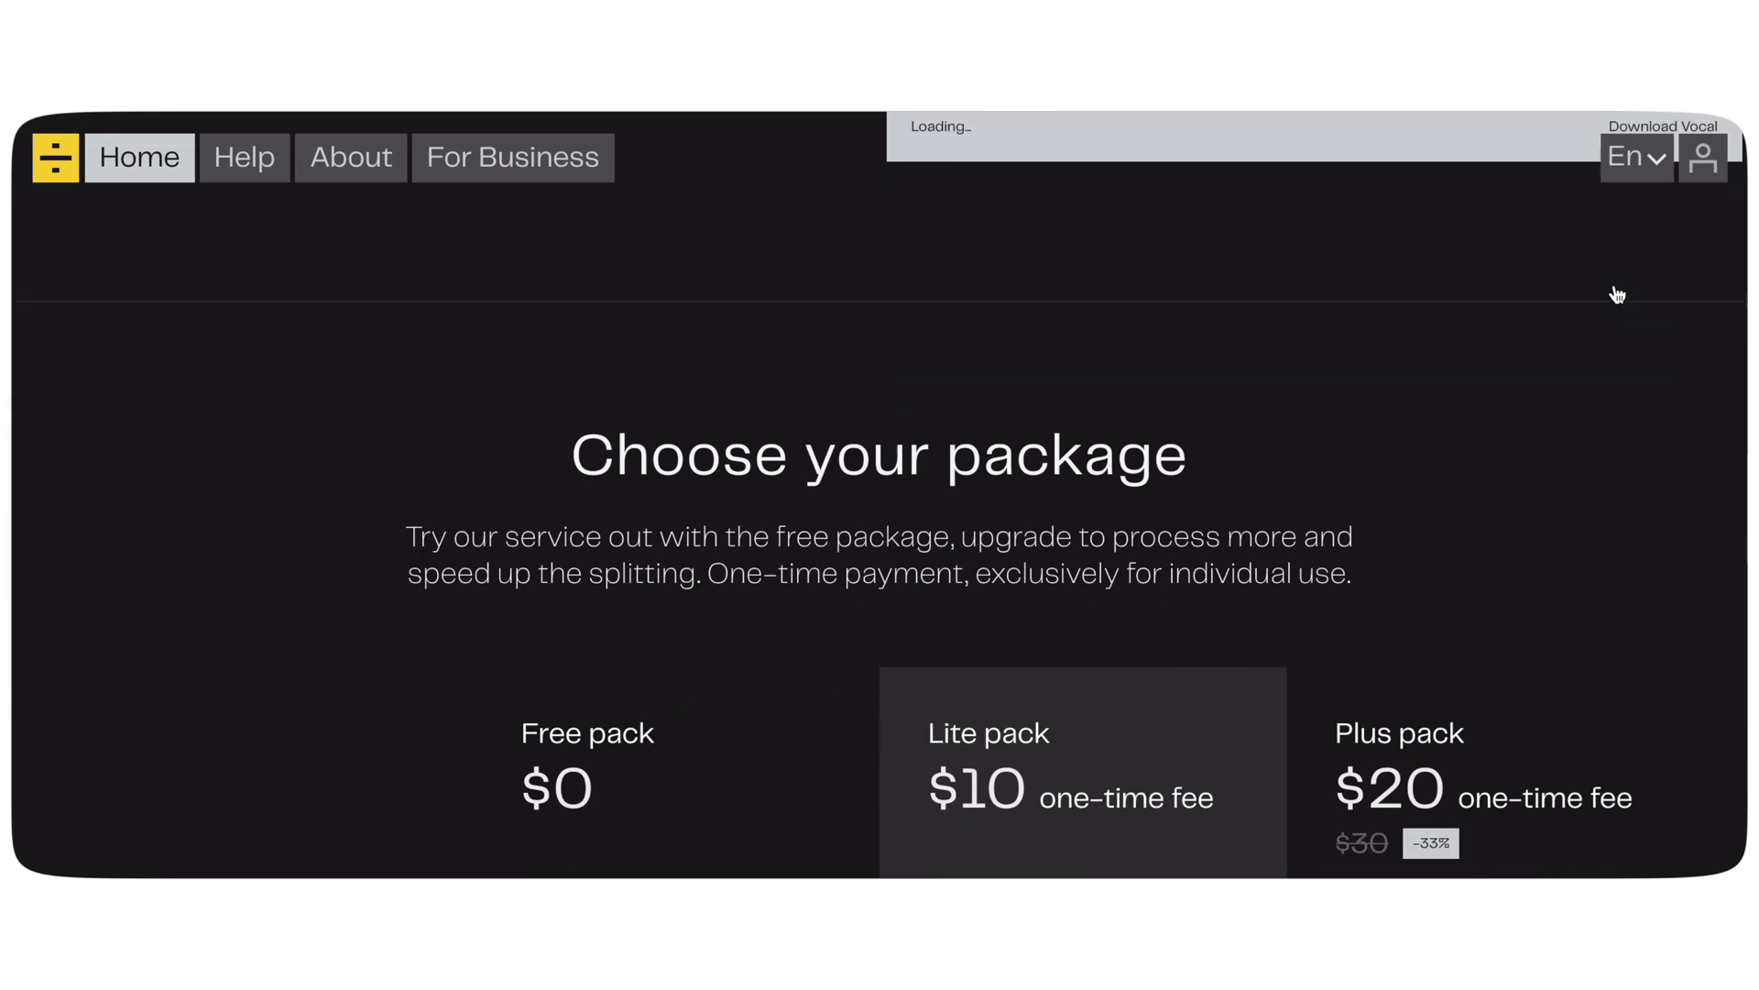
scroll(1615, 285, "down", 3)
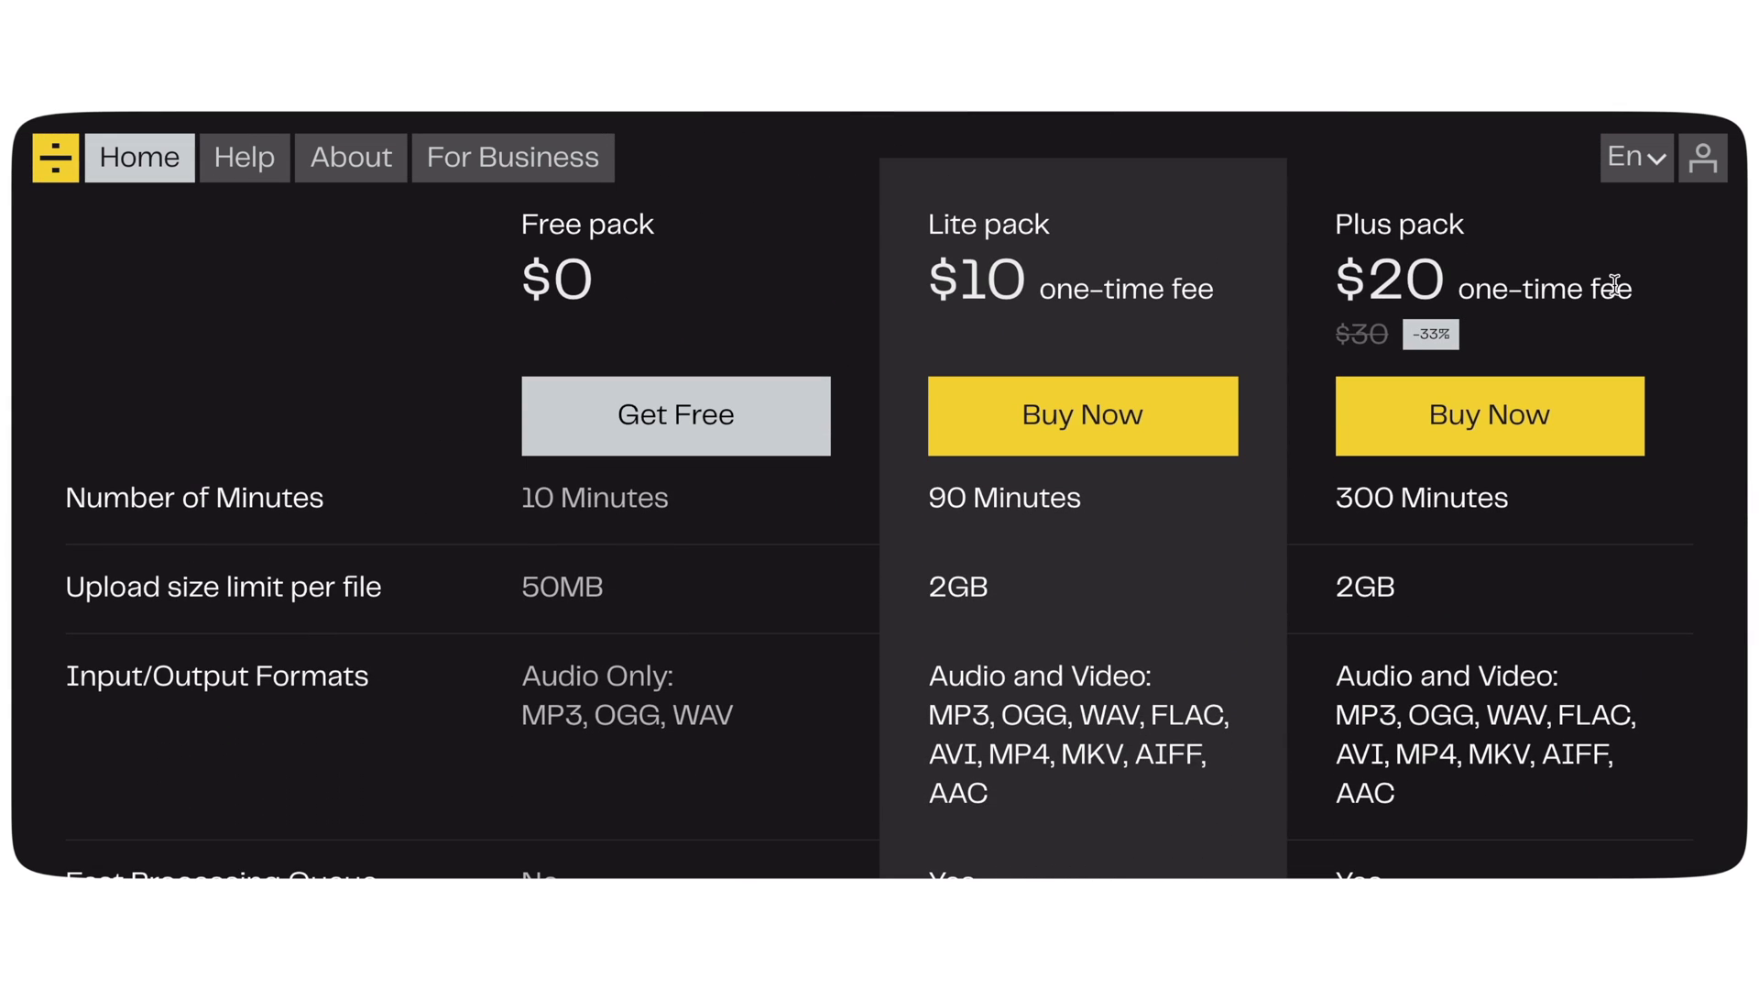
scroll(1615, 284, "down", 10)
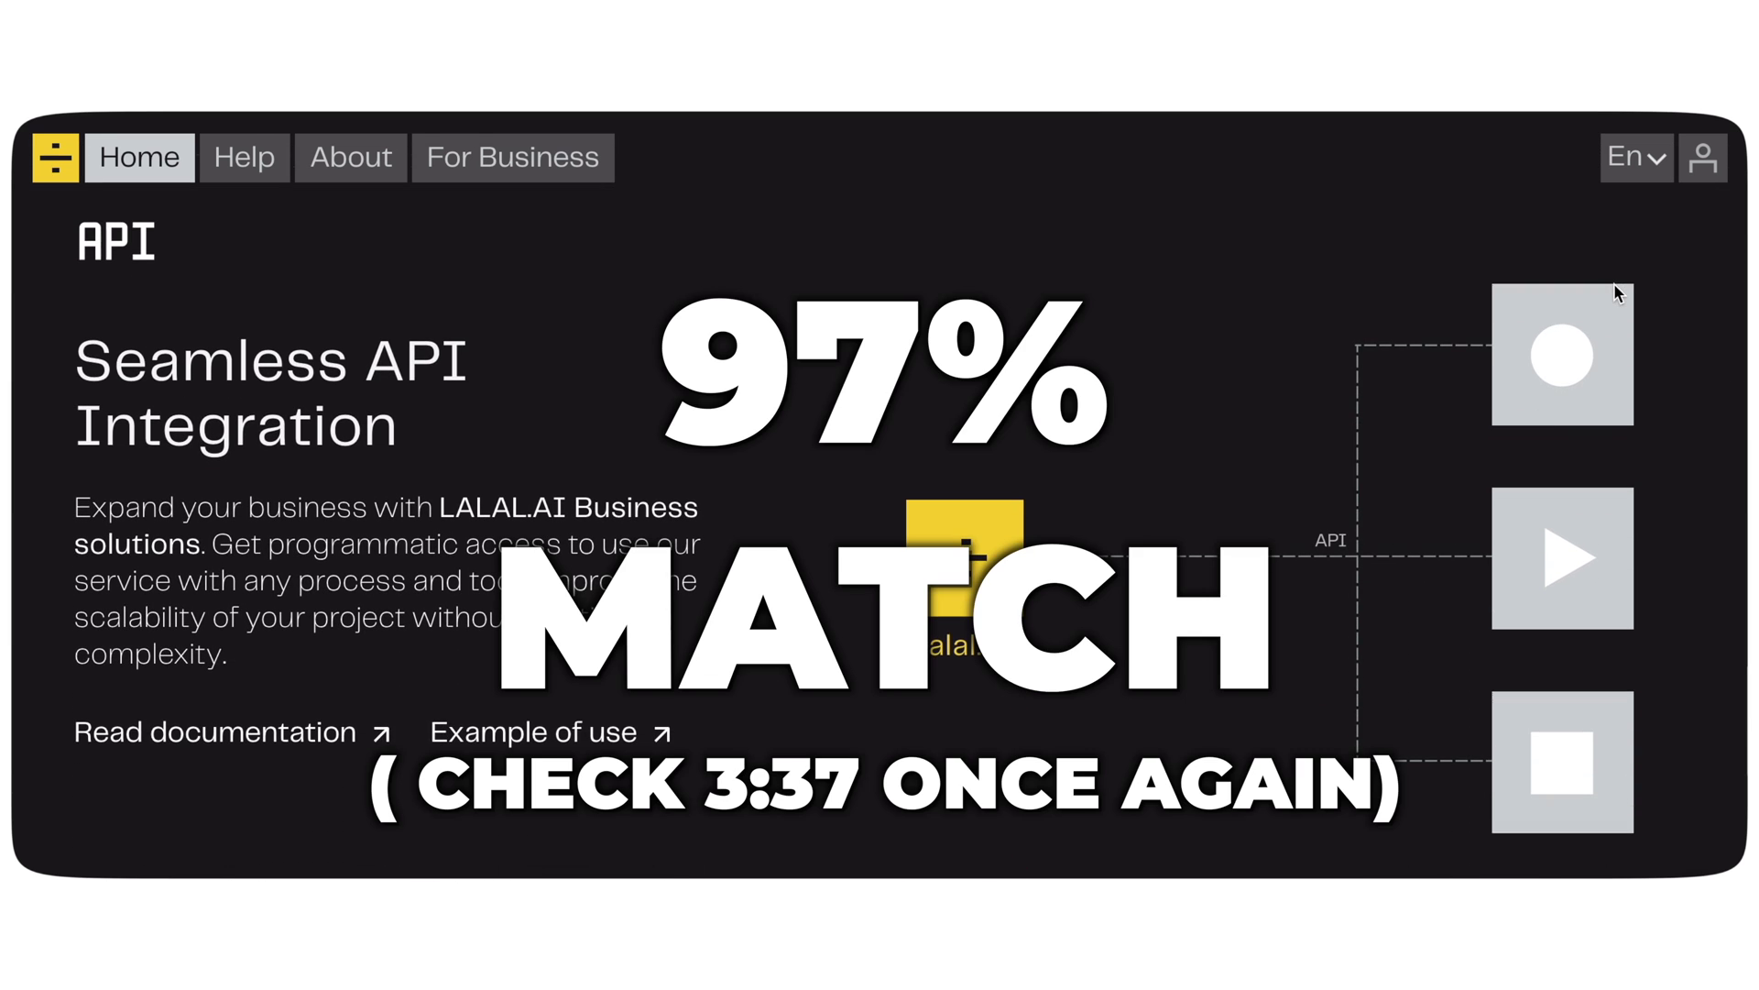
scroll(1615, 285, "down", 5)
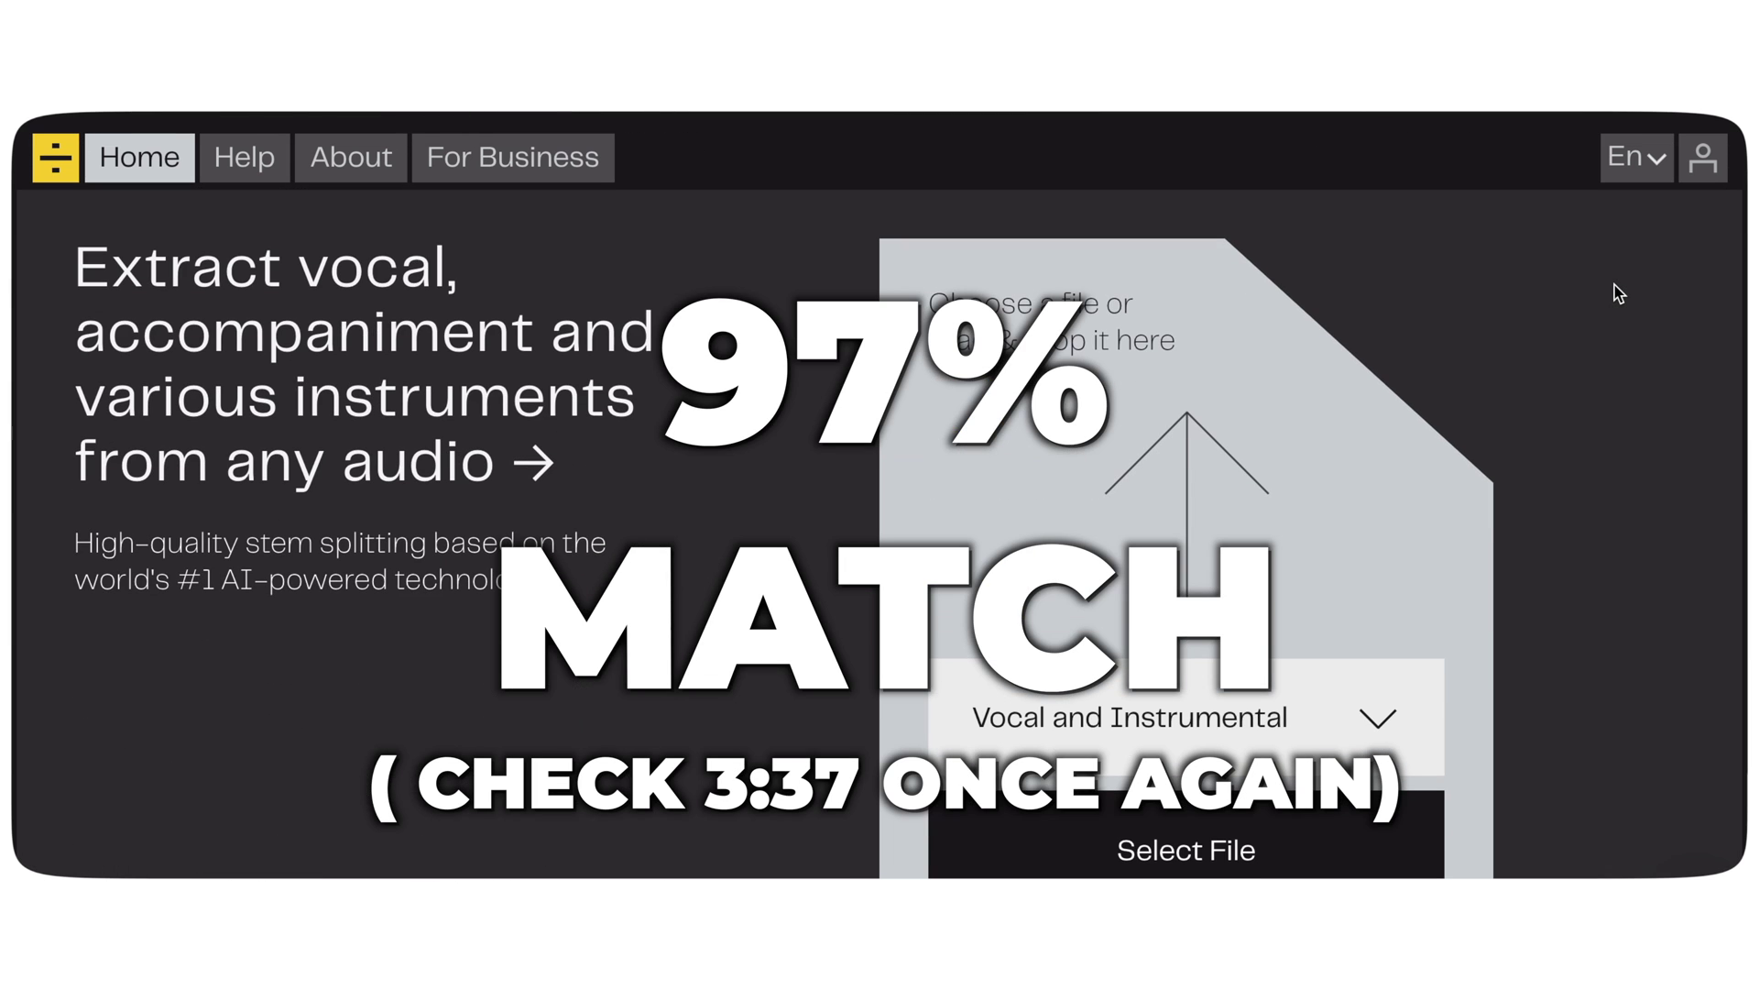
scroll(1615, 284, "down", 5)
scroll(1615, 284, "up", 5)
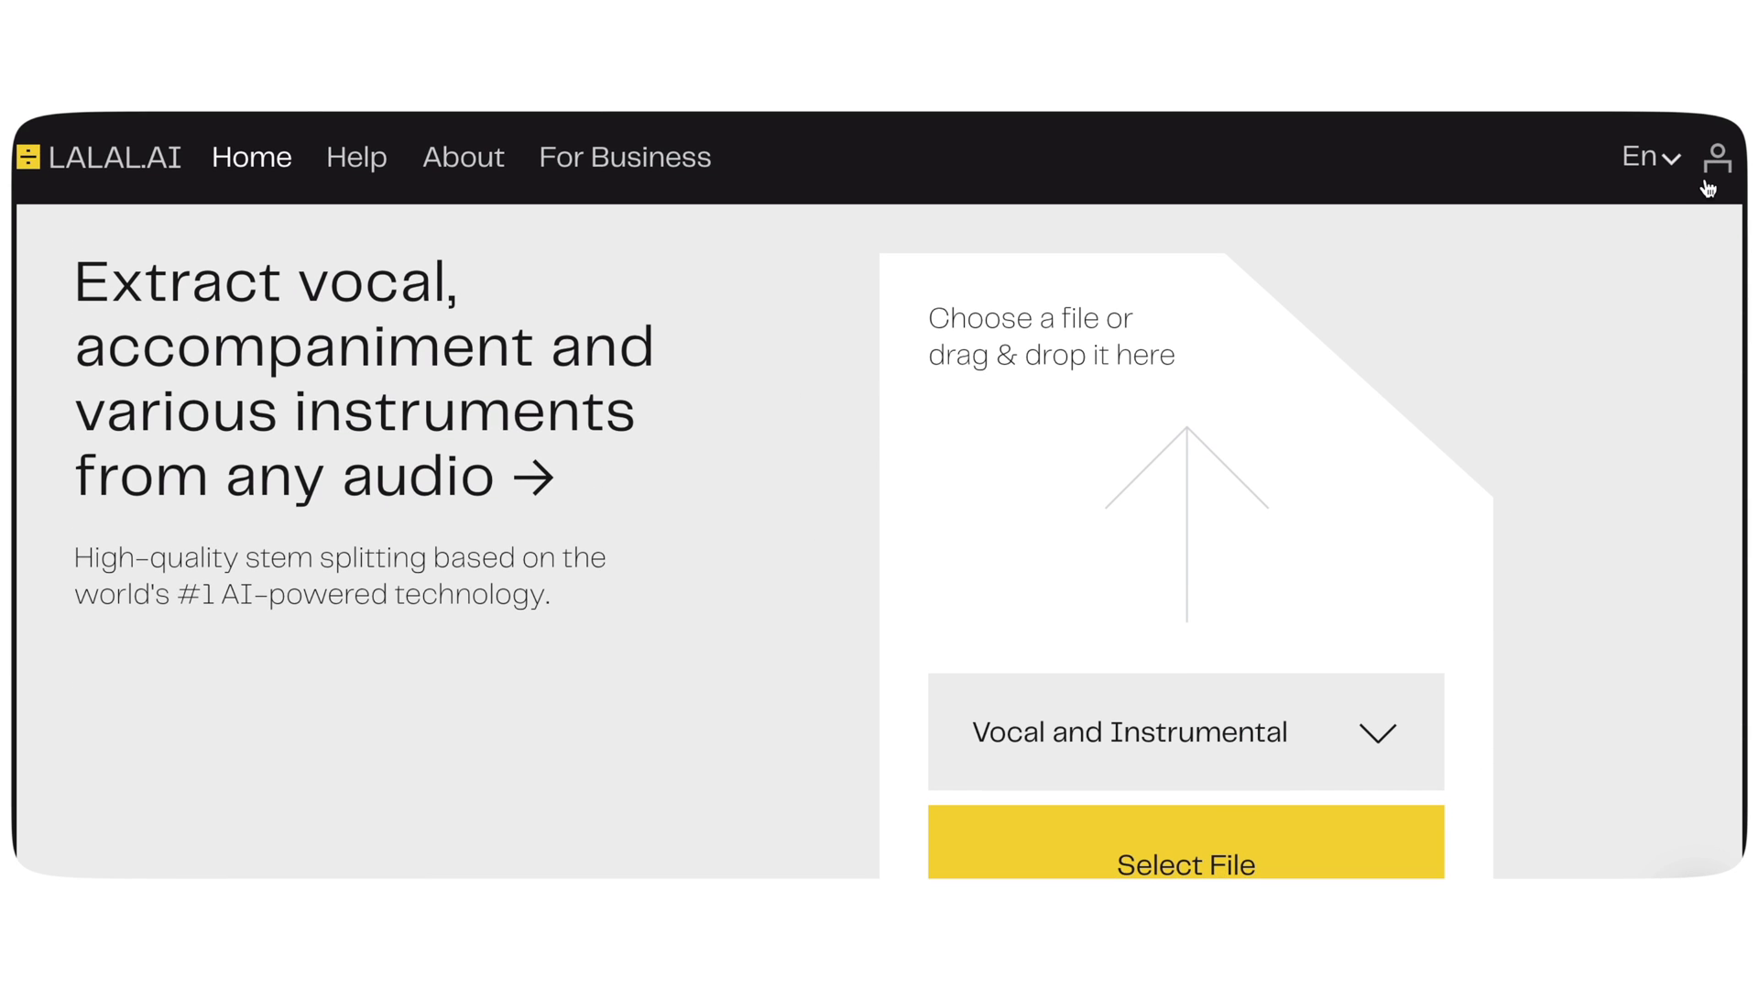
left_click(1712, 160)
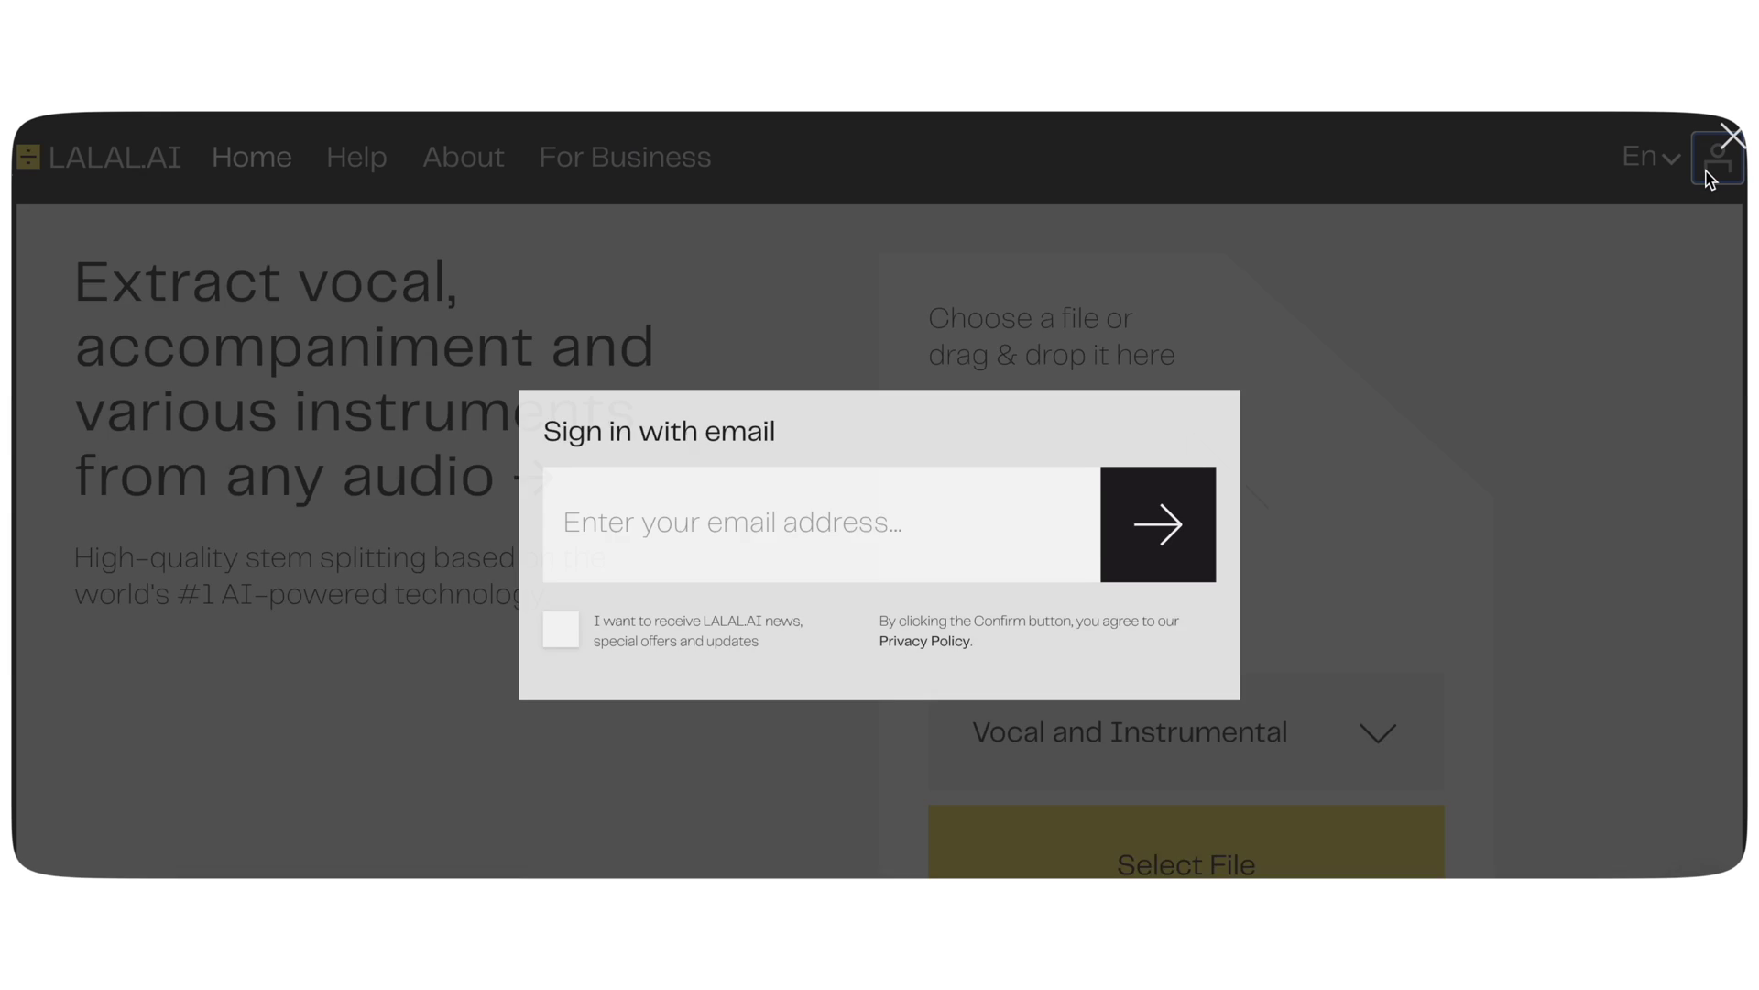